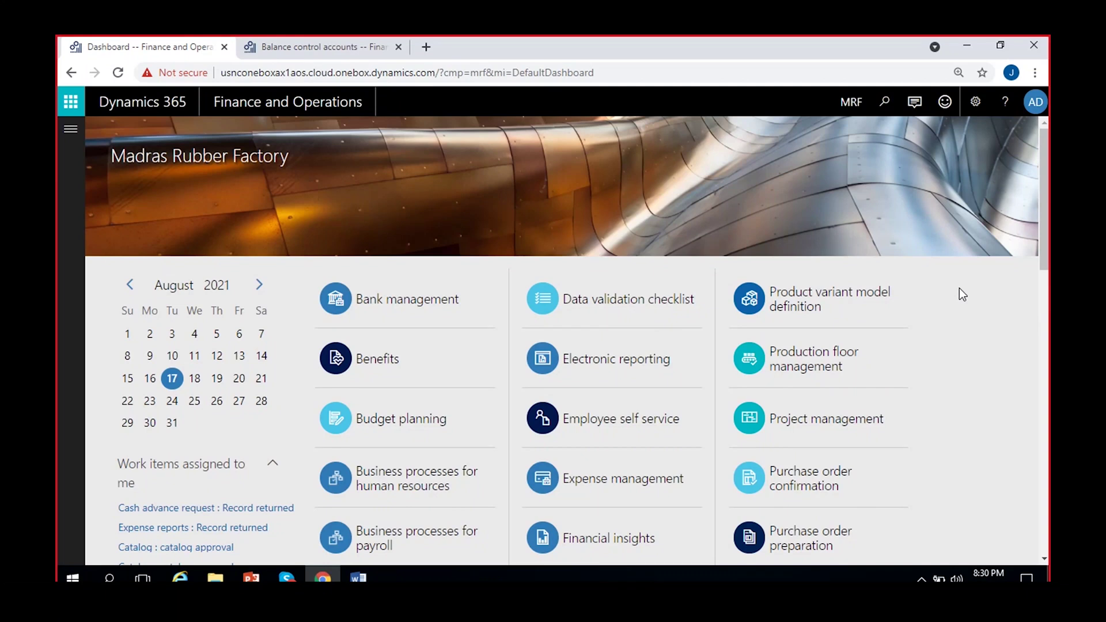
Step: Open the Financial reasons page in the General ledger module and dismiss the edit hint
left_click(69, 131)
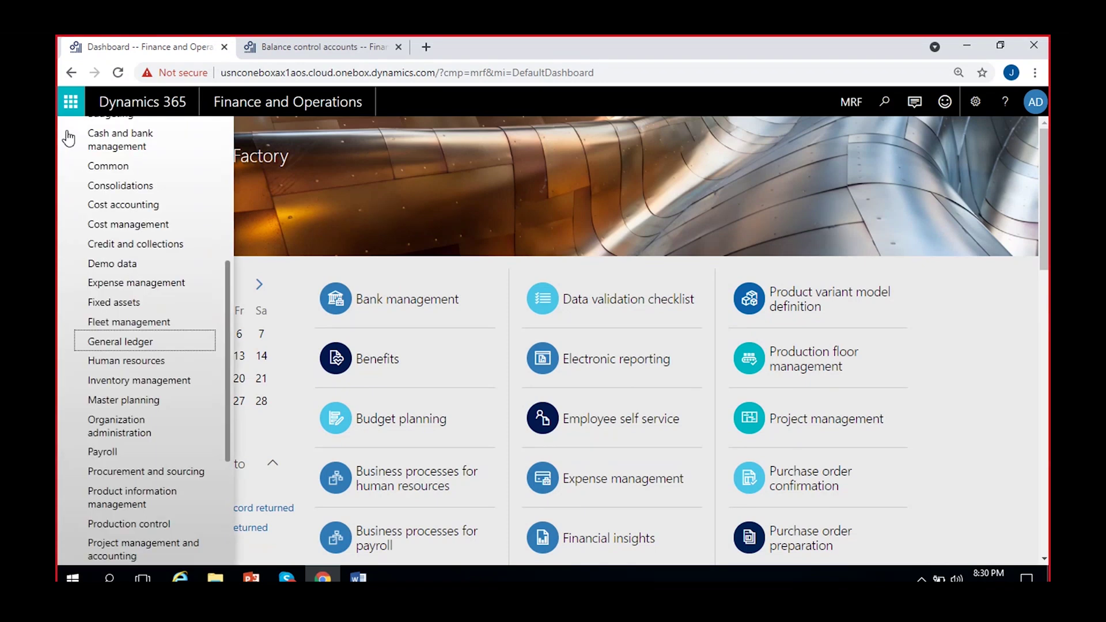
left_click(136, 347)
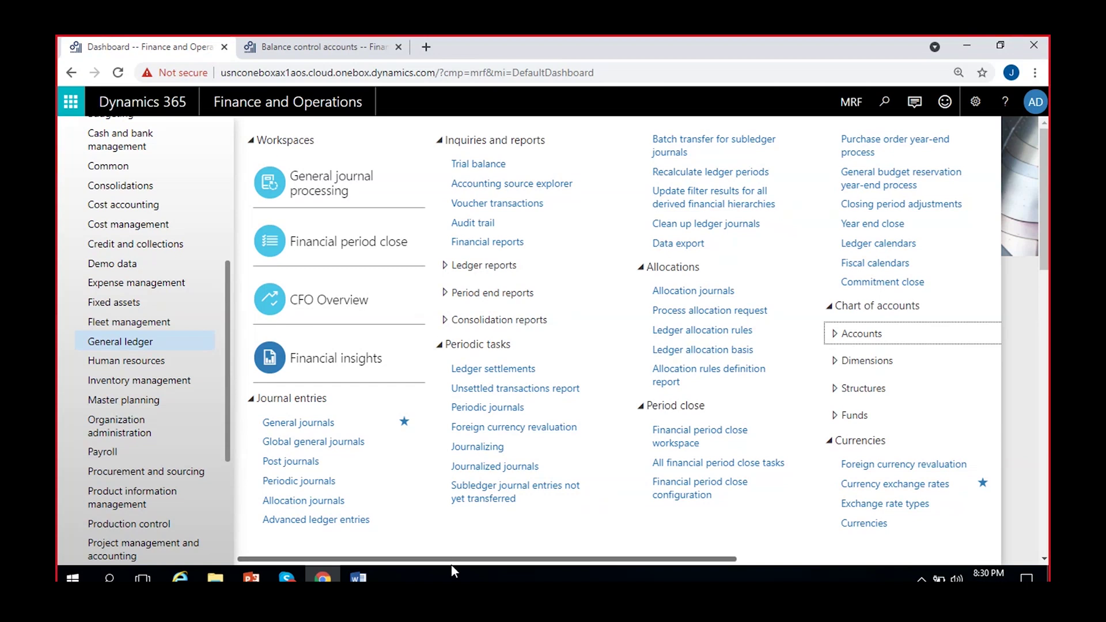
left_click_drag(452, 568, 859, 566)
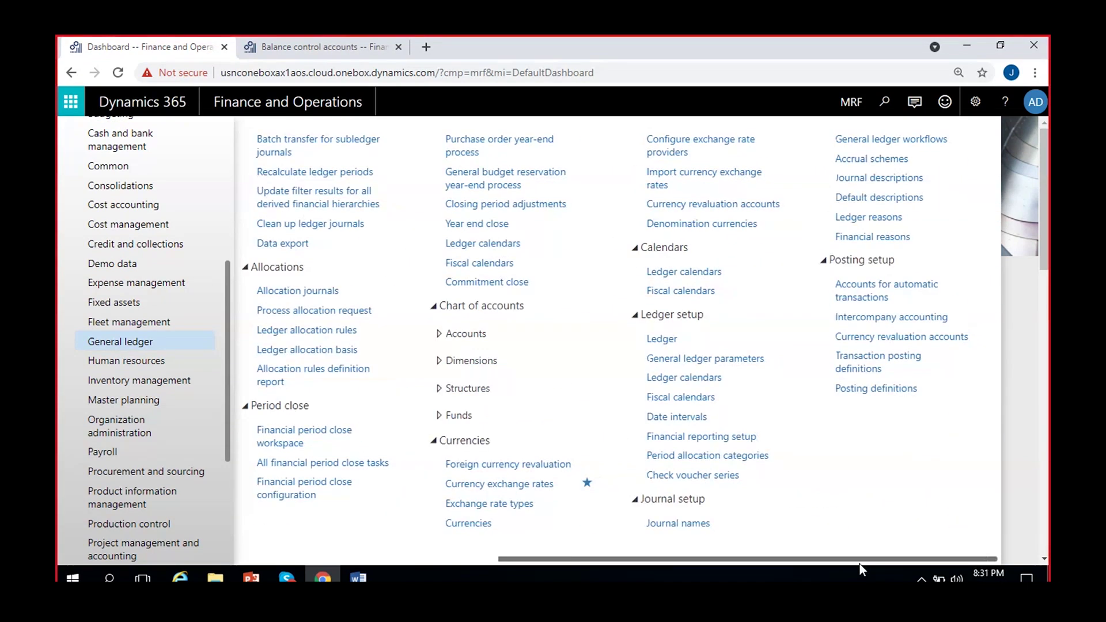
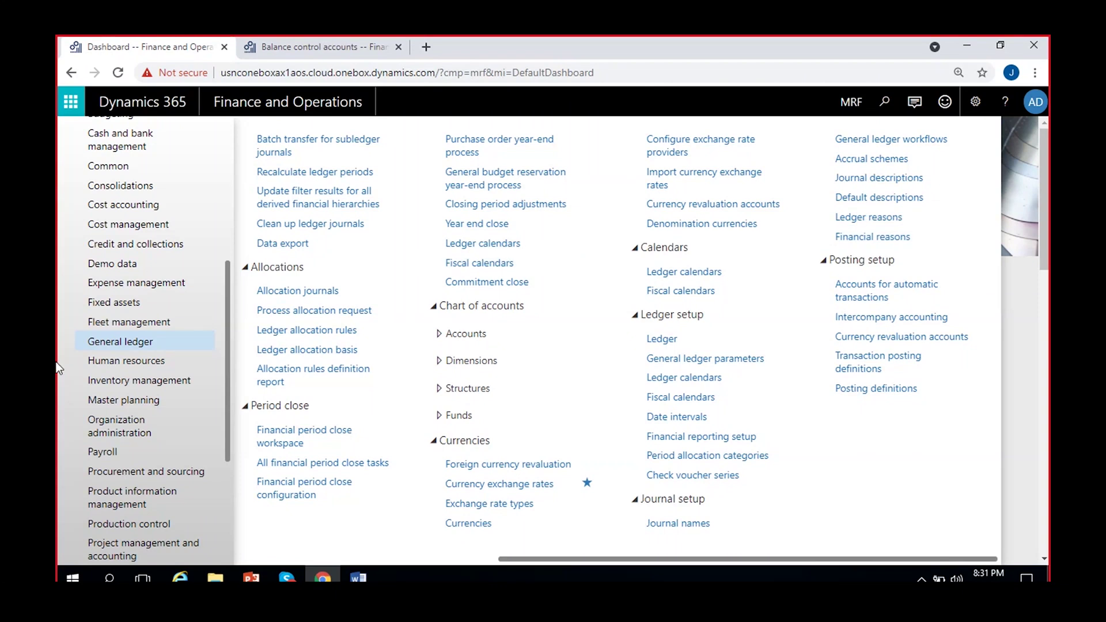
left_click(888, 237)
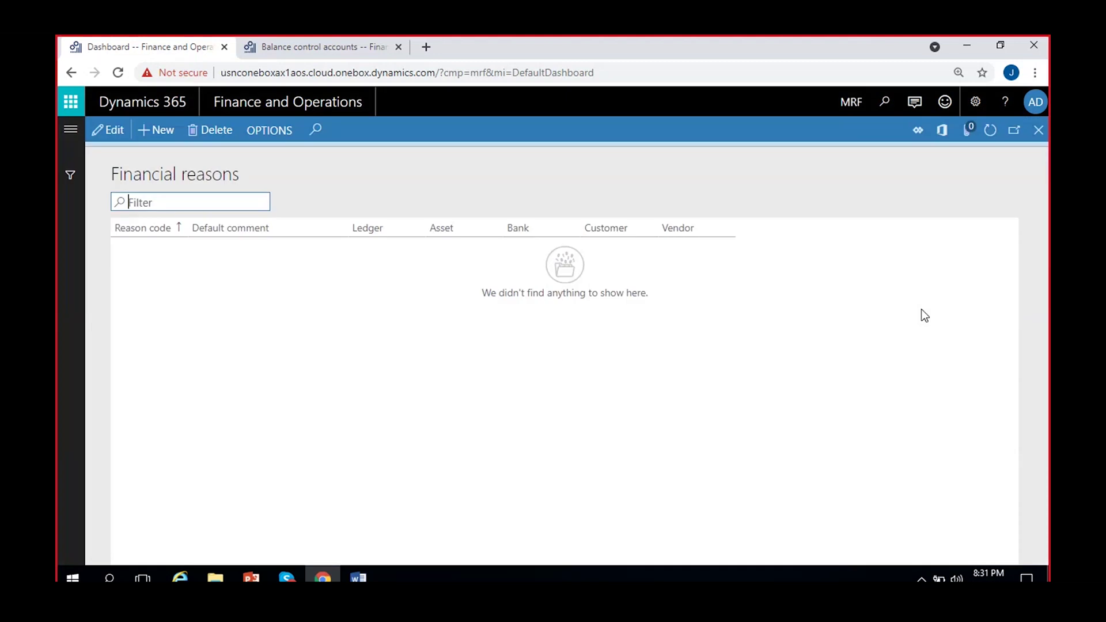
left_click(1039, 154)
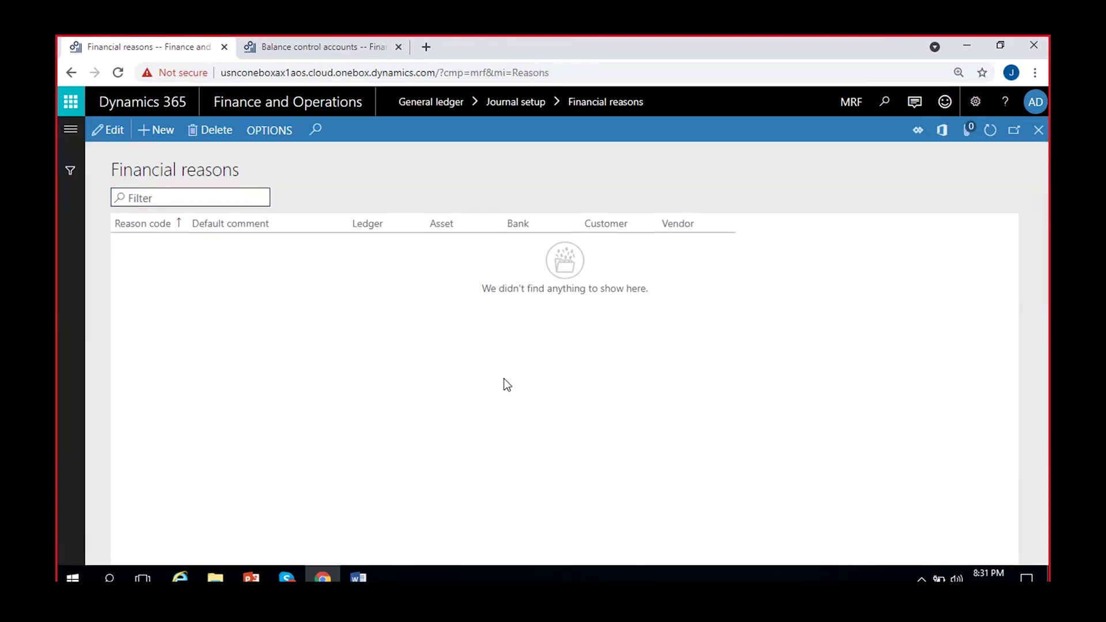
Step: Create financial reason code 01 with the default comment "Error in amount" and enable it for Ledger
left_click(155, 129)
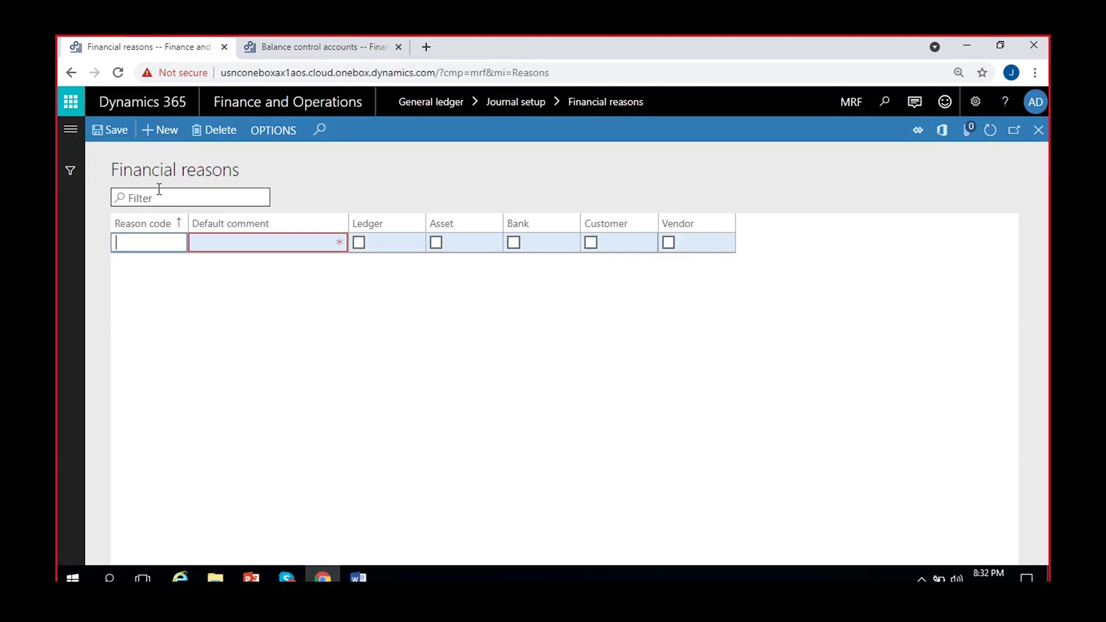
type("01")
key("Tab")
type("Error ")
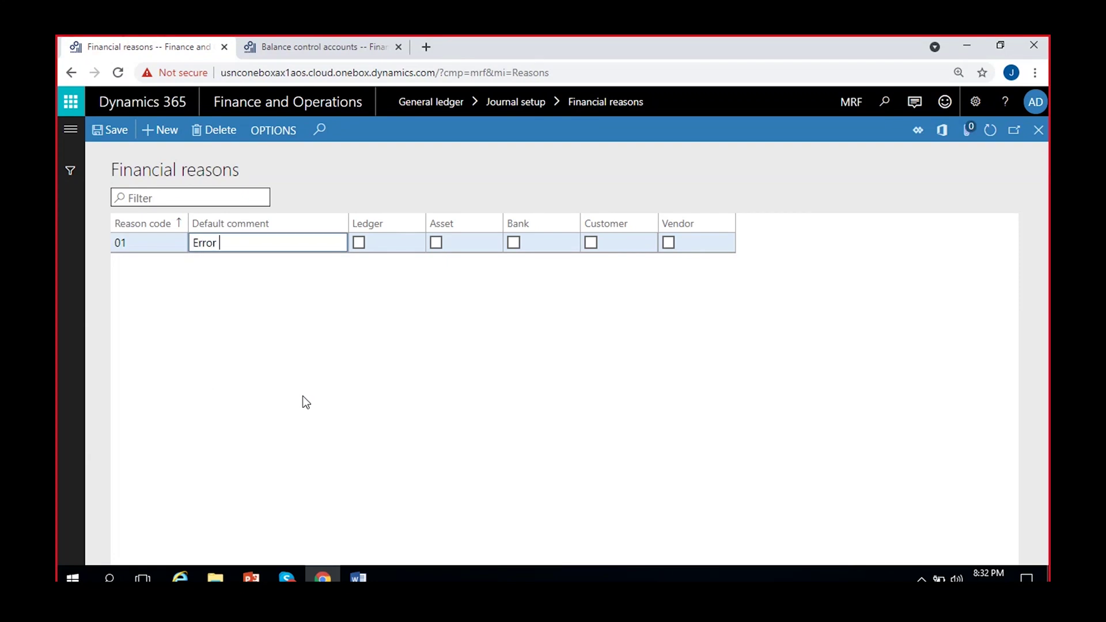
type("in amount")
left_click(360, 244)
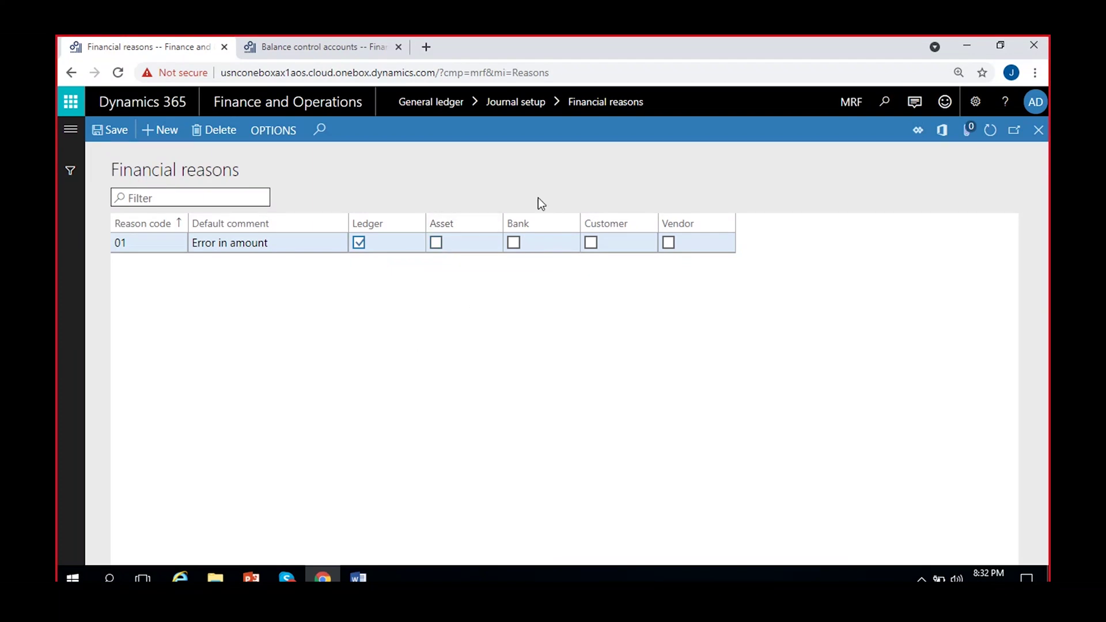
Step: Enable reason code 01 for Bank, Customer, Vendor and Asset as well, and narrow the reason code column
left_click(516, 244)
left_click_drag(188, 223, 172, 223)
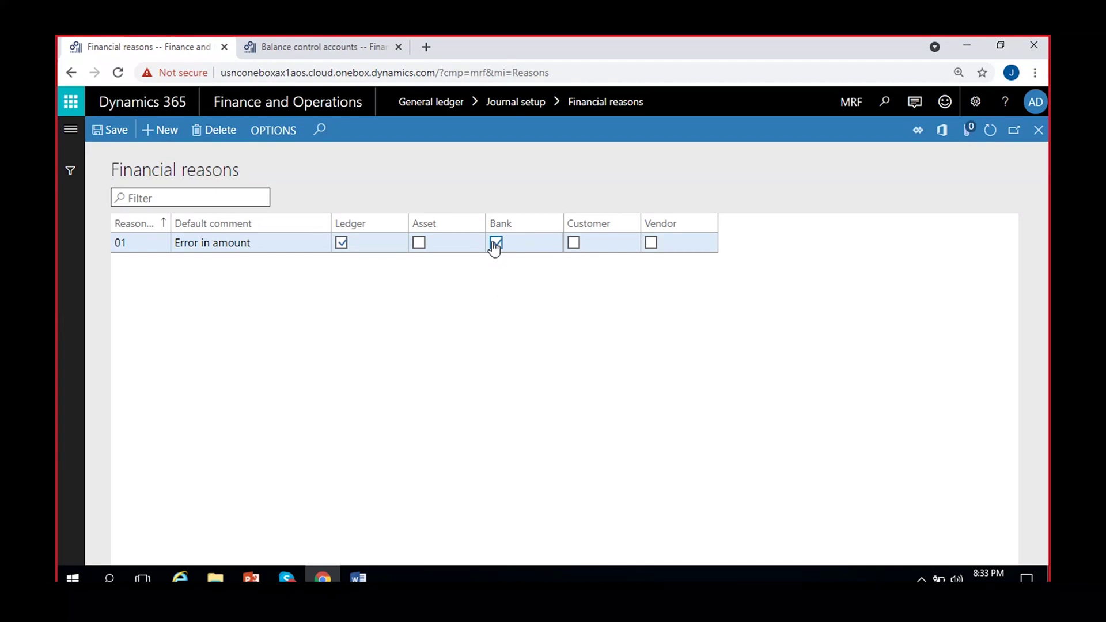
left_click(574, 243)
left_click(650, 243)
left_click(419, 245)
Step: In the second browser window page, open Bank reasons under Cash and bank management and dismiss the edit hint
left_click(322, 38)
left_click(67, 140)
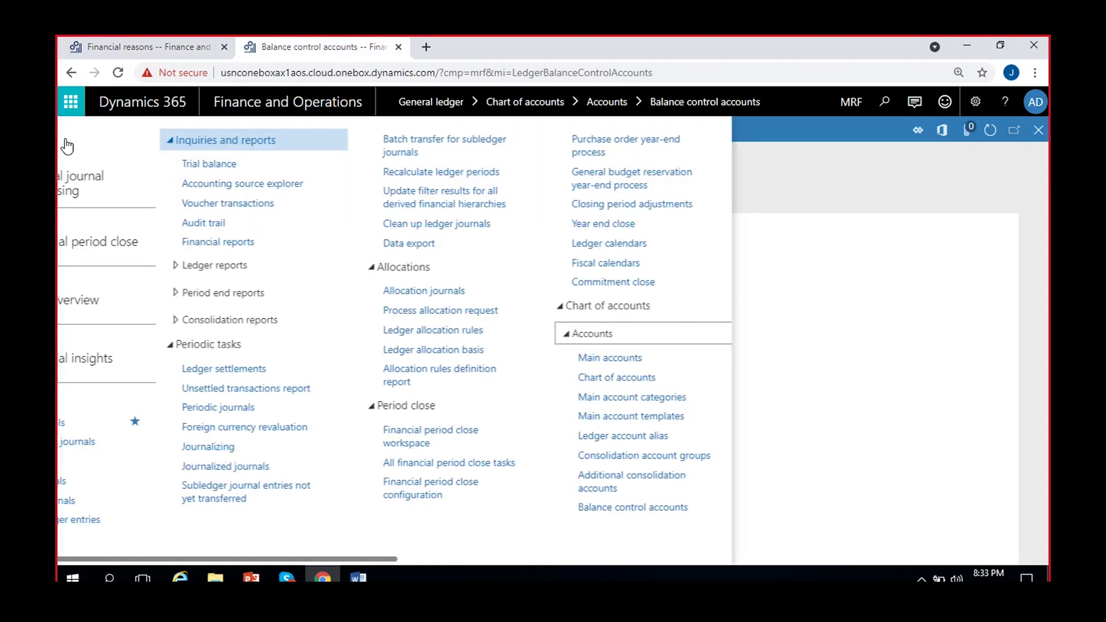
scroll(151, 468, "down", 3)
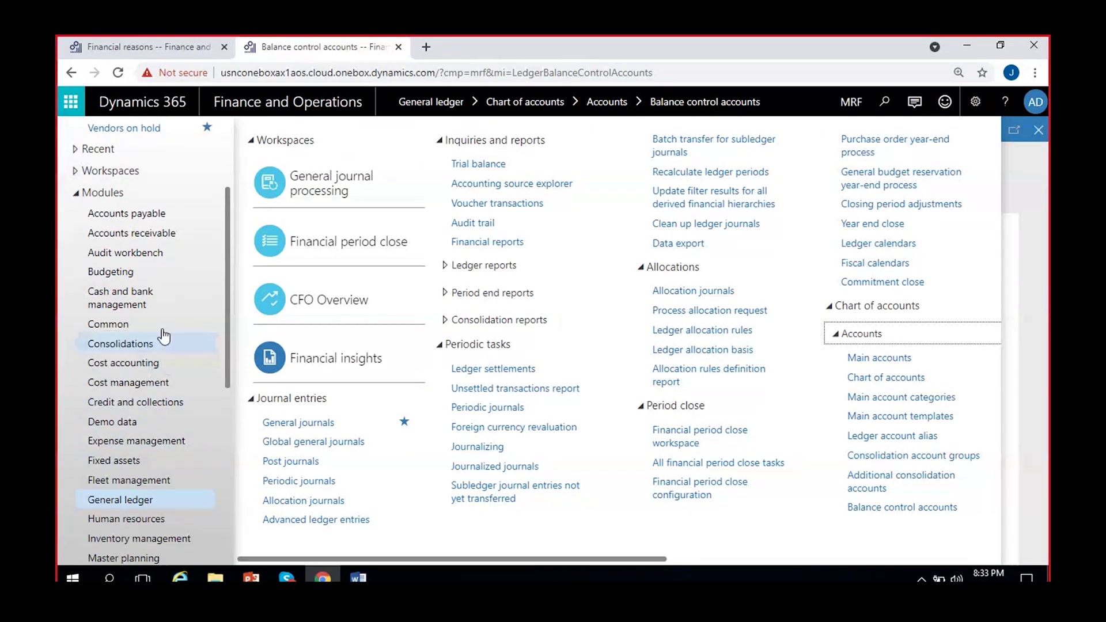
left_click(127, 293)
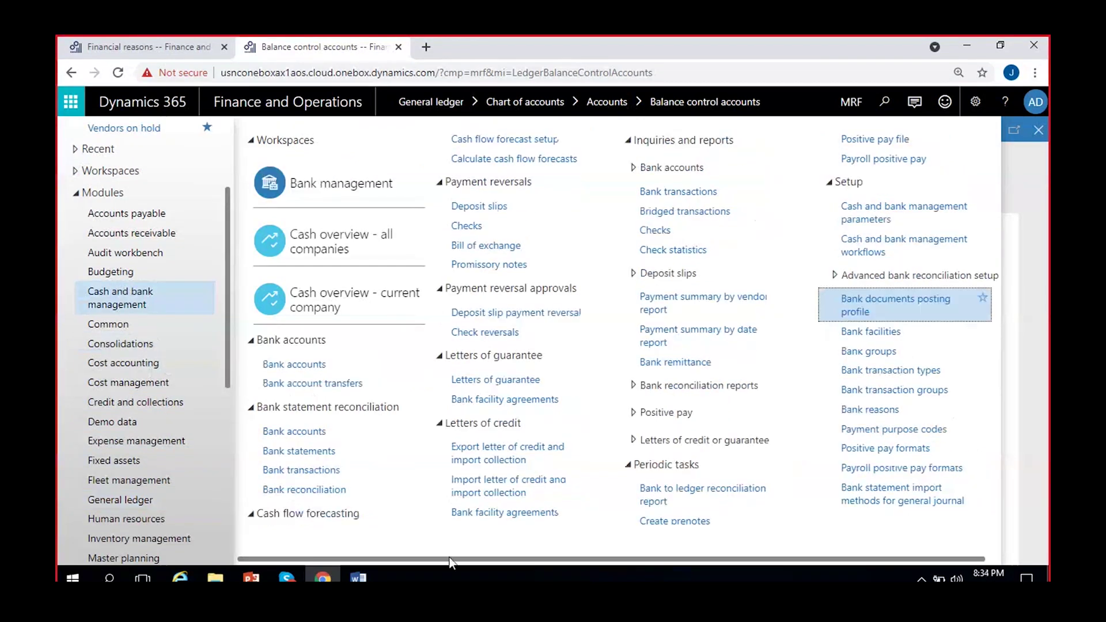
left_click_drag(458, 560, 635, 560)
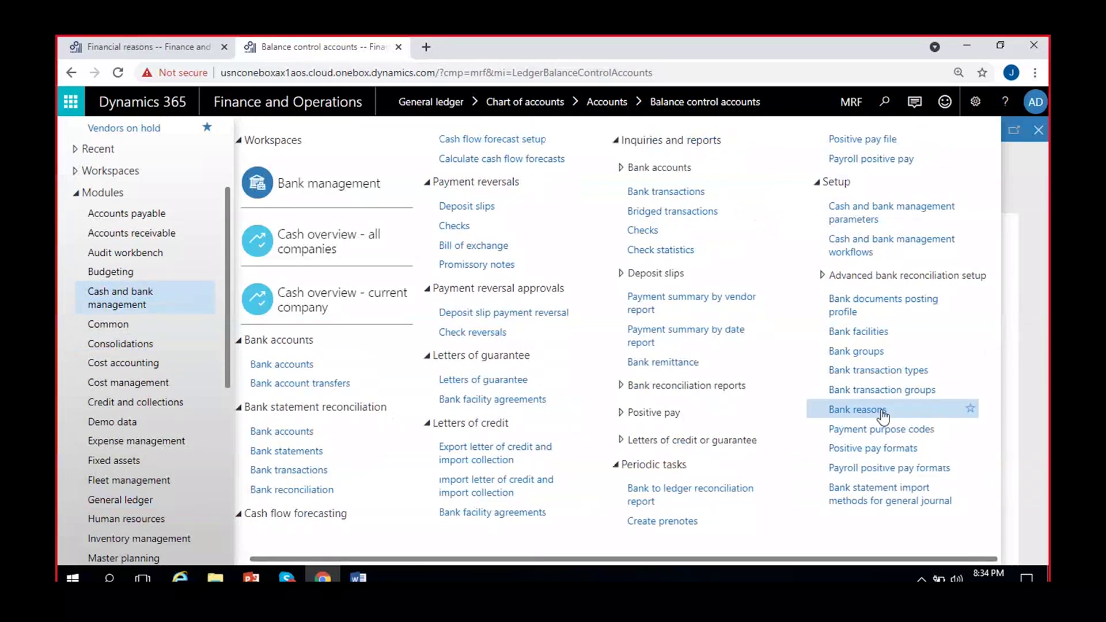
left_click(853, 409)
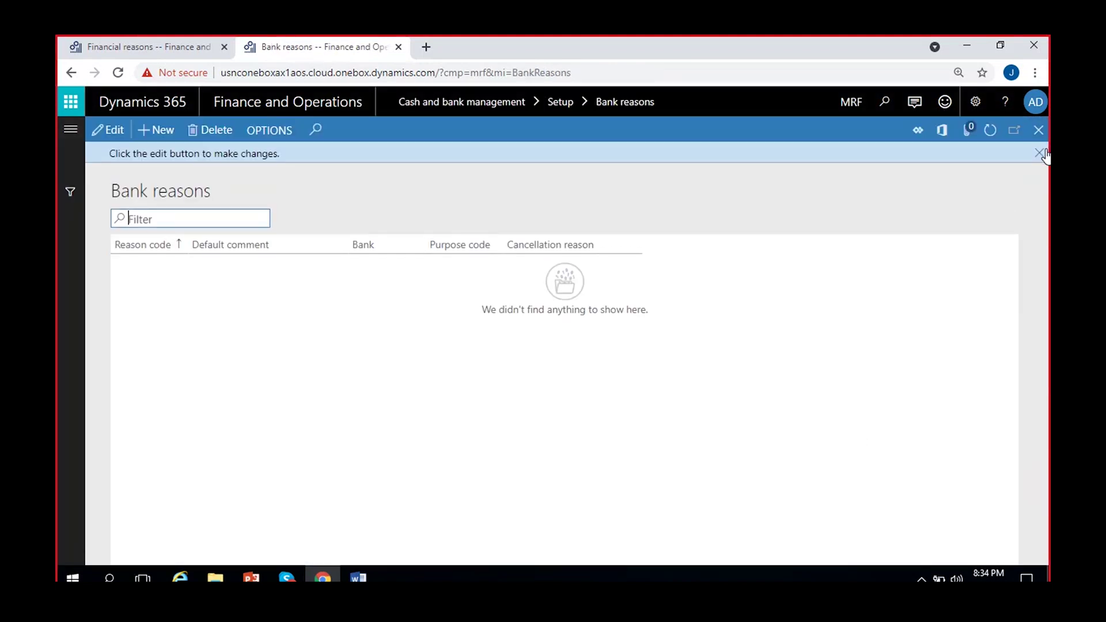
left_click(1040, 154)
Step: Return to the Financial reasons page and save reason code 01
left_click(203, 44)
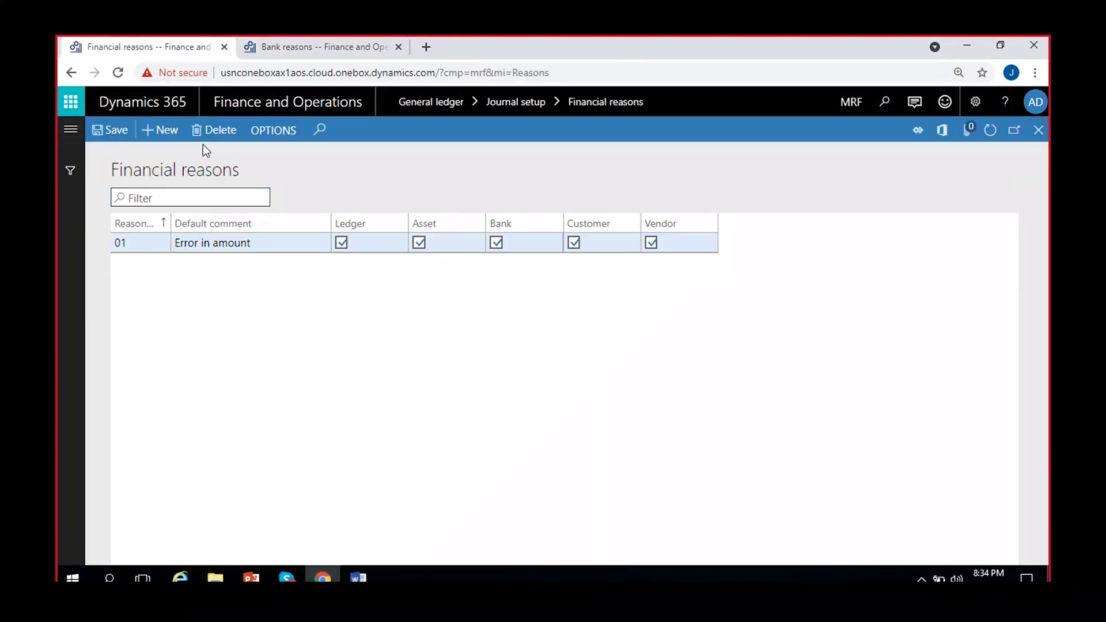
left_click(296, 45)
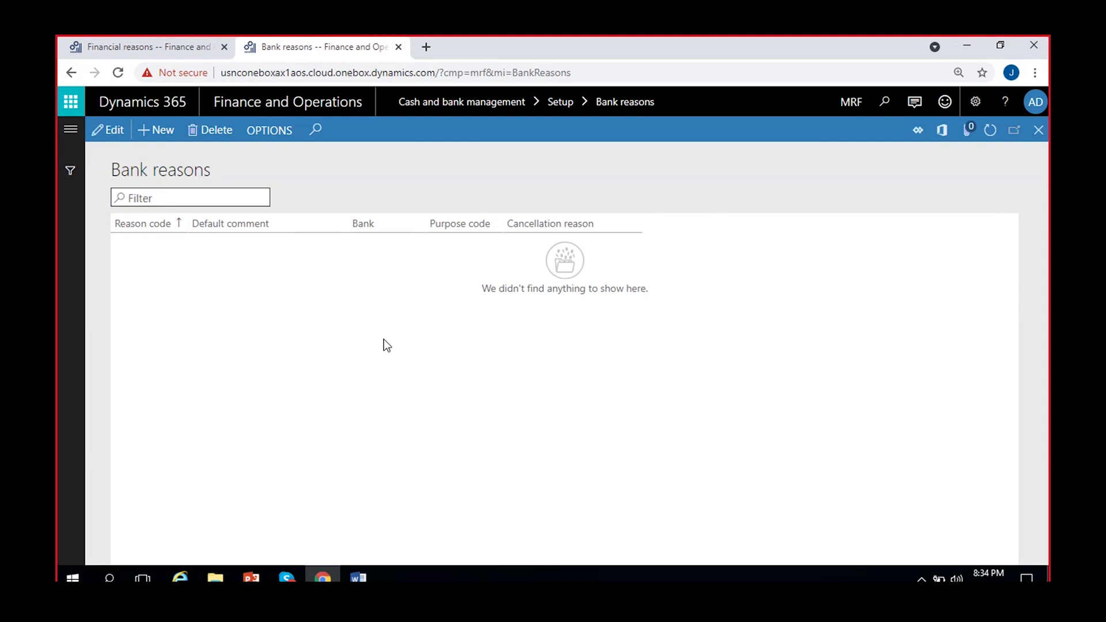
left_click(179, 45)
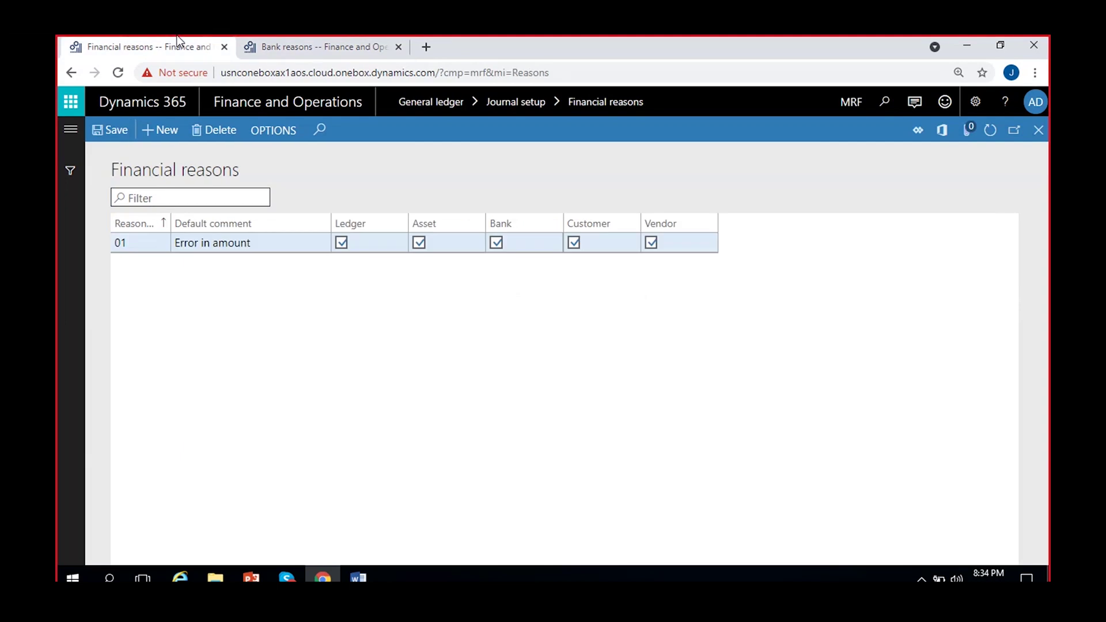
left_click(113, 144)
left_click(311, 45)
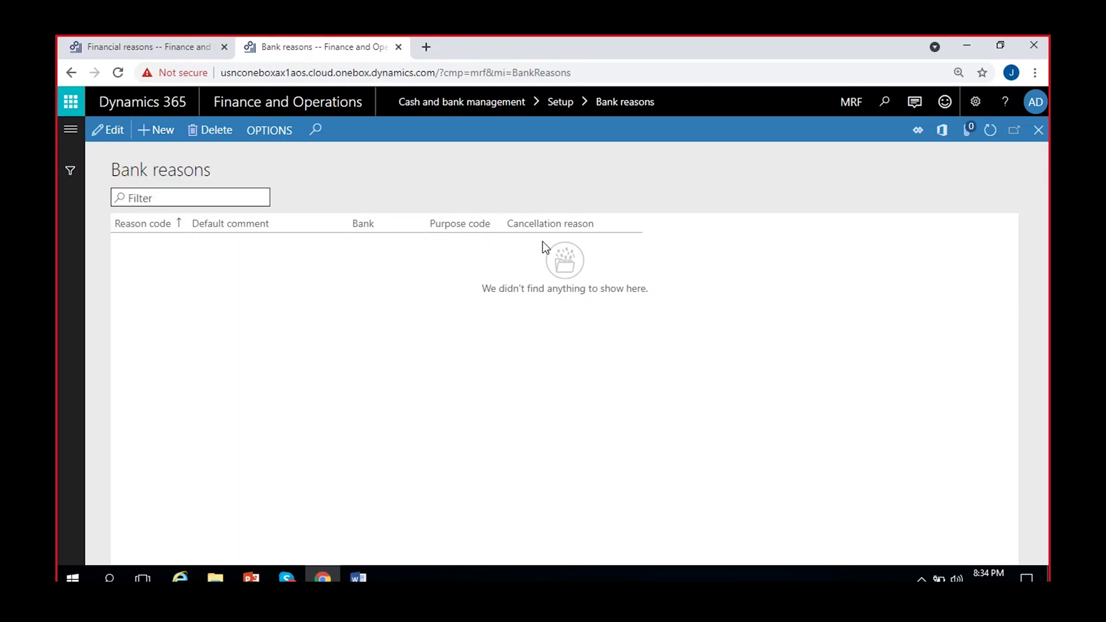
left_click(155, 140)
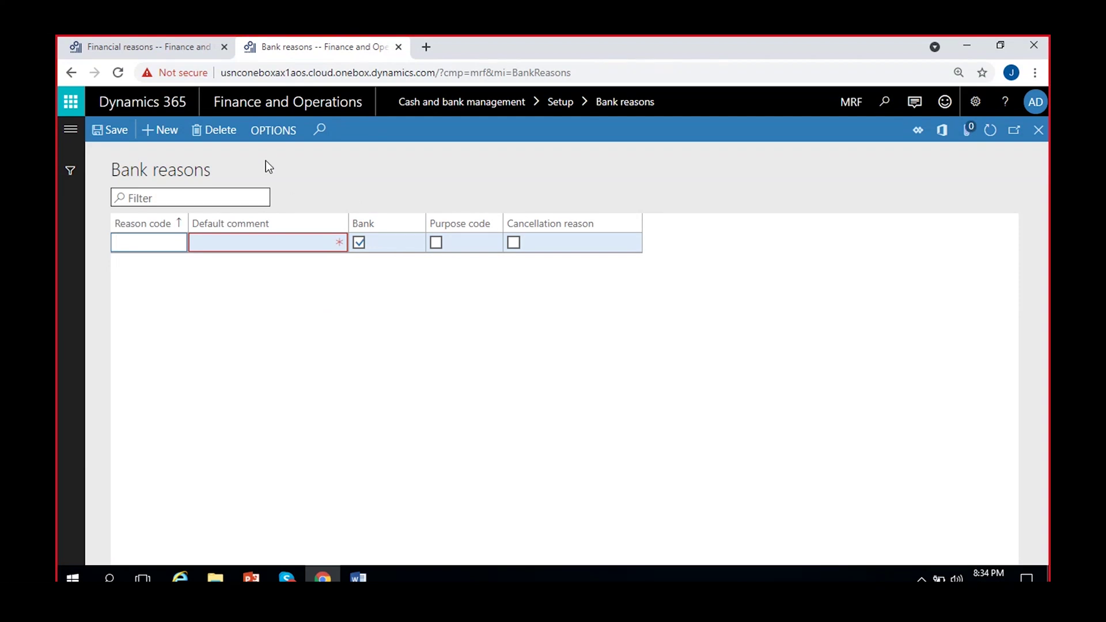
left_click(232, 133)
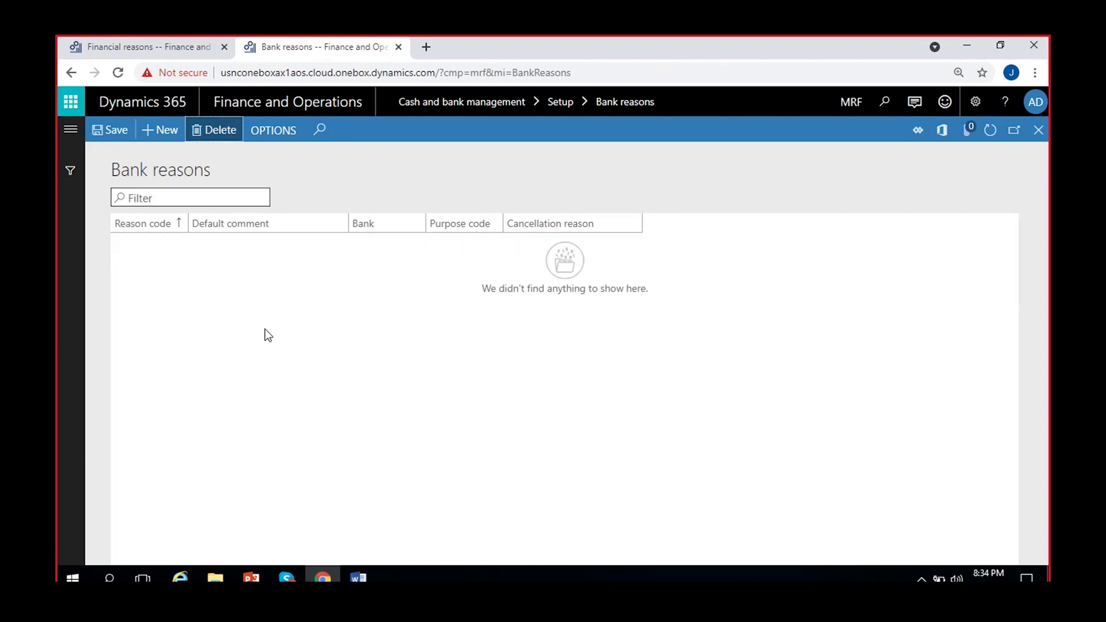
Step: On the Financial reasons page, add reason code 02 with the default comment "Monthly rent" and enable it for Ledger
left_click(162, 42)
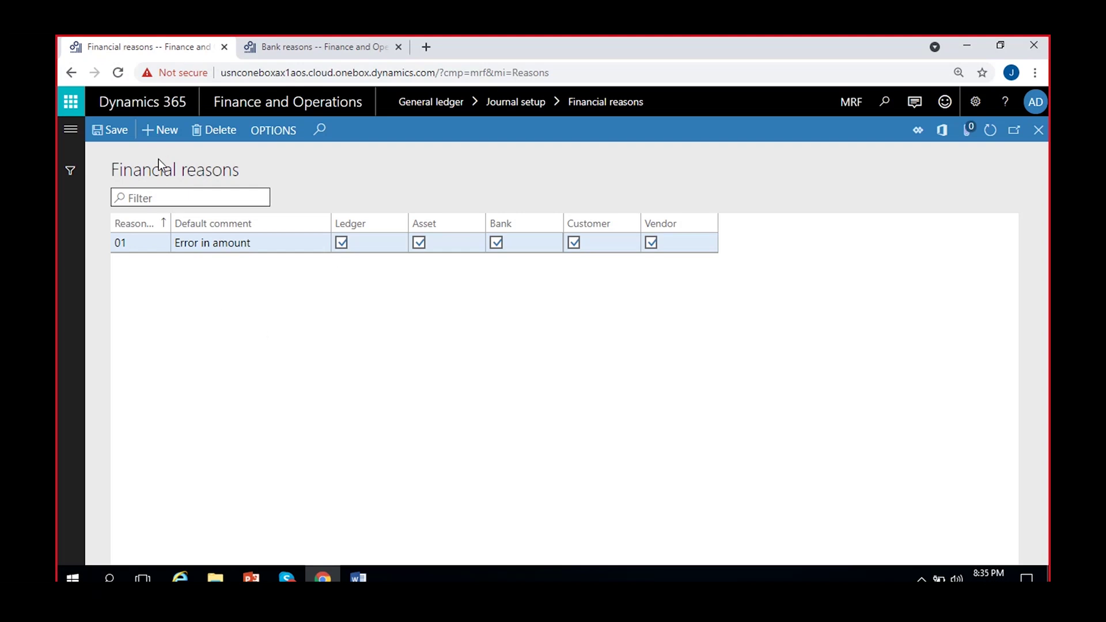
left_click(154, 129)
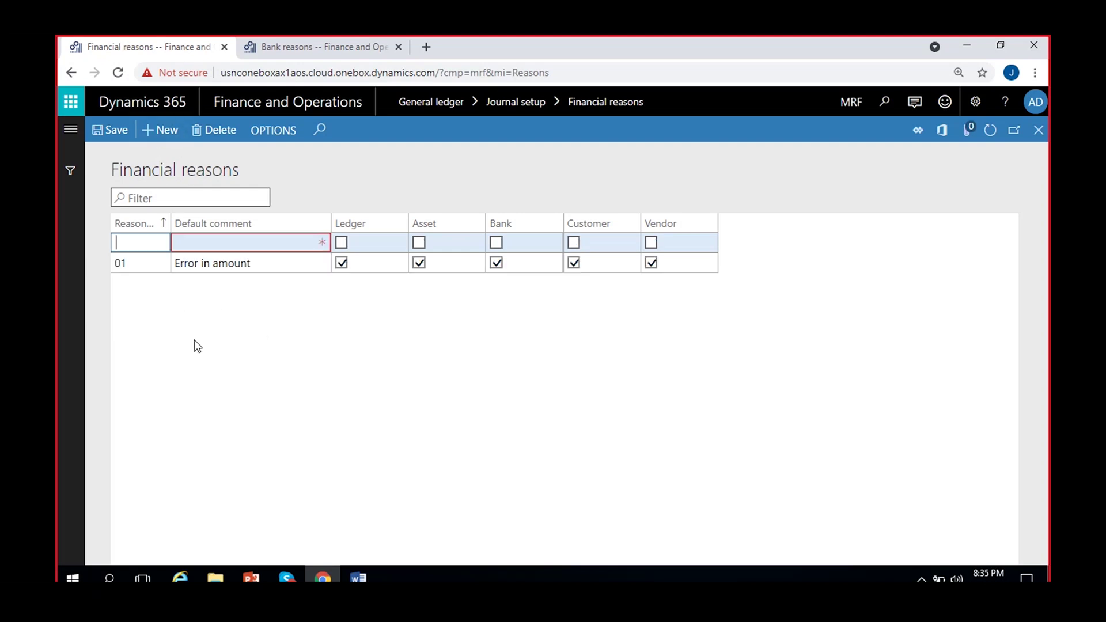
type("02")
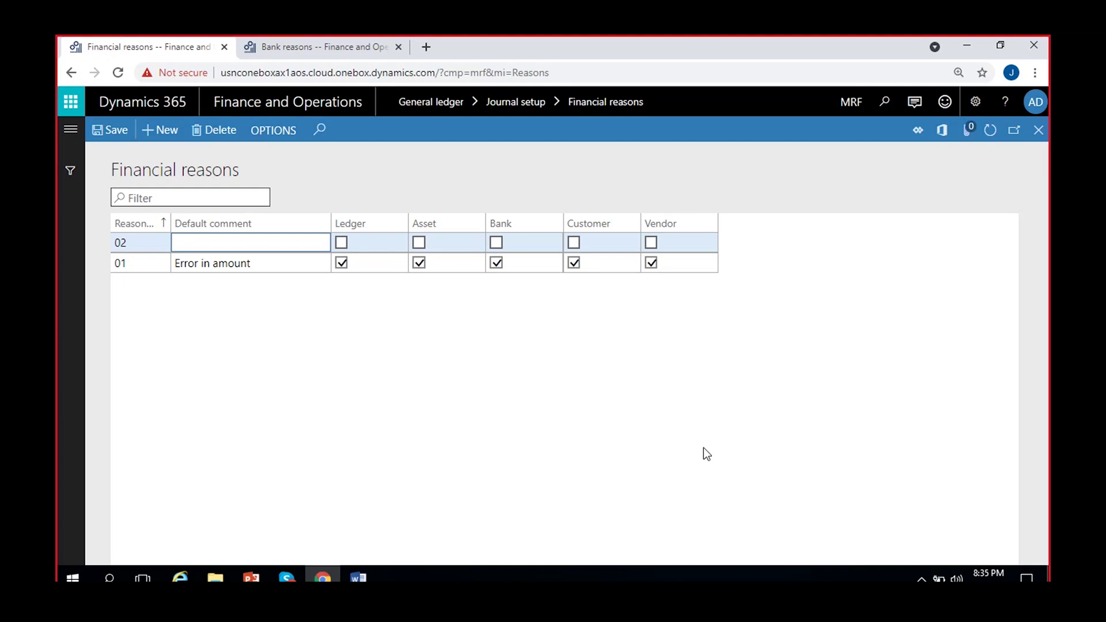
type("Monthly rent")
left_click(341, 245)
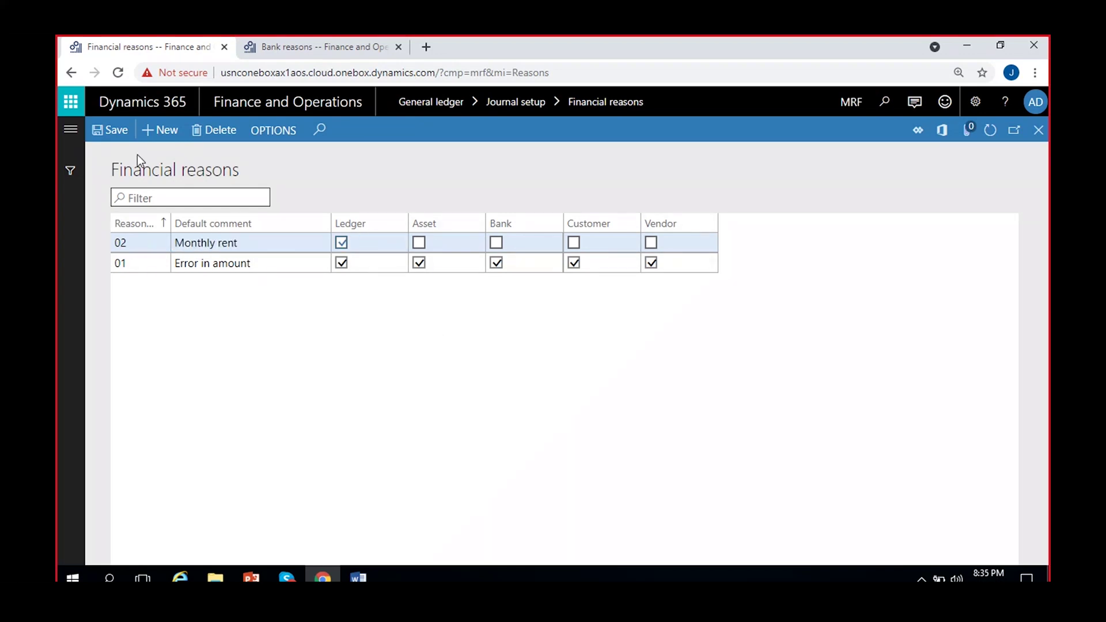
Step: Add financial reason code 03 with the default comment "Accounting mismatches - adjustments", enable it for Ledger and save the records
left_click(163, 130)
type("03")
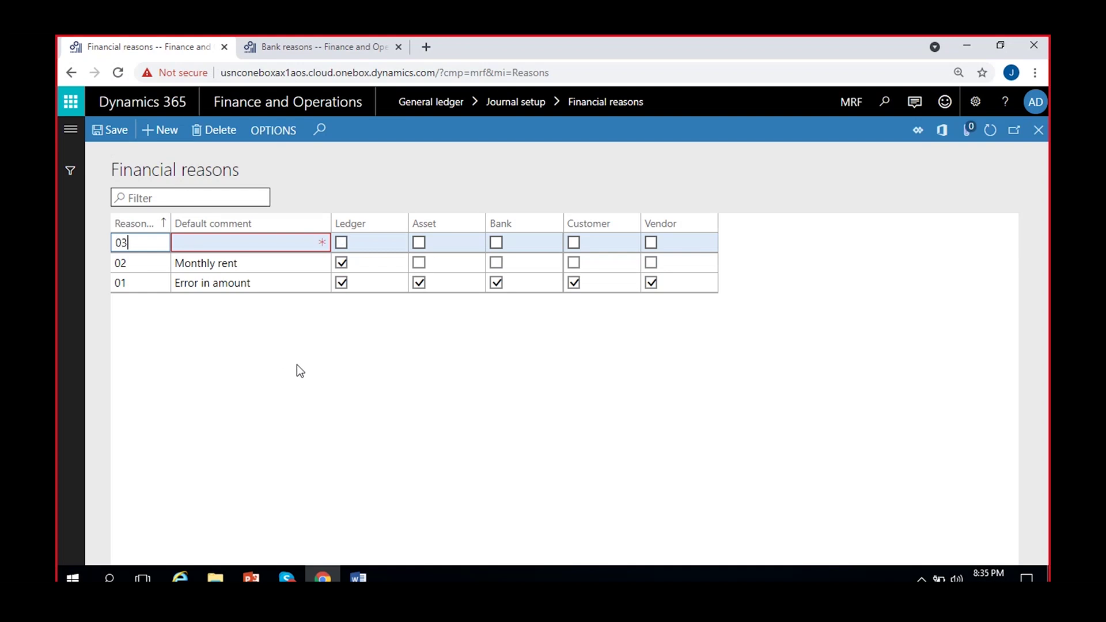
left_click(306, 242)
type("Acco")
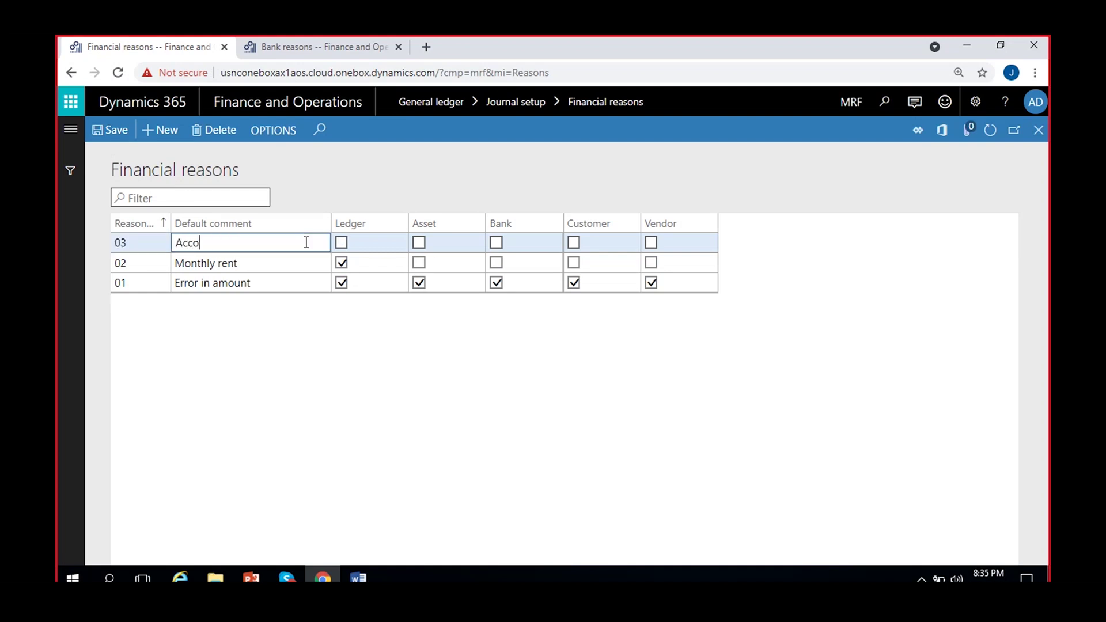
type("unting mismatches")
type("- adjustments")
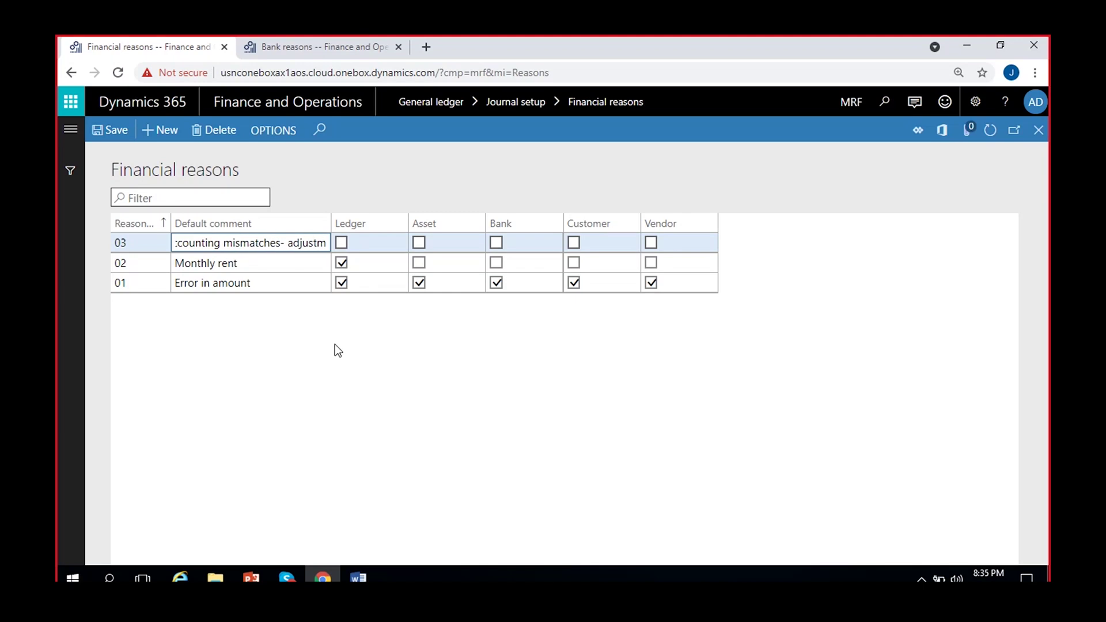
left_click(259, 243)
left_click(341, 243)
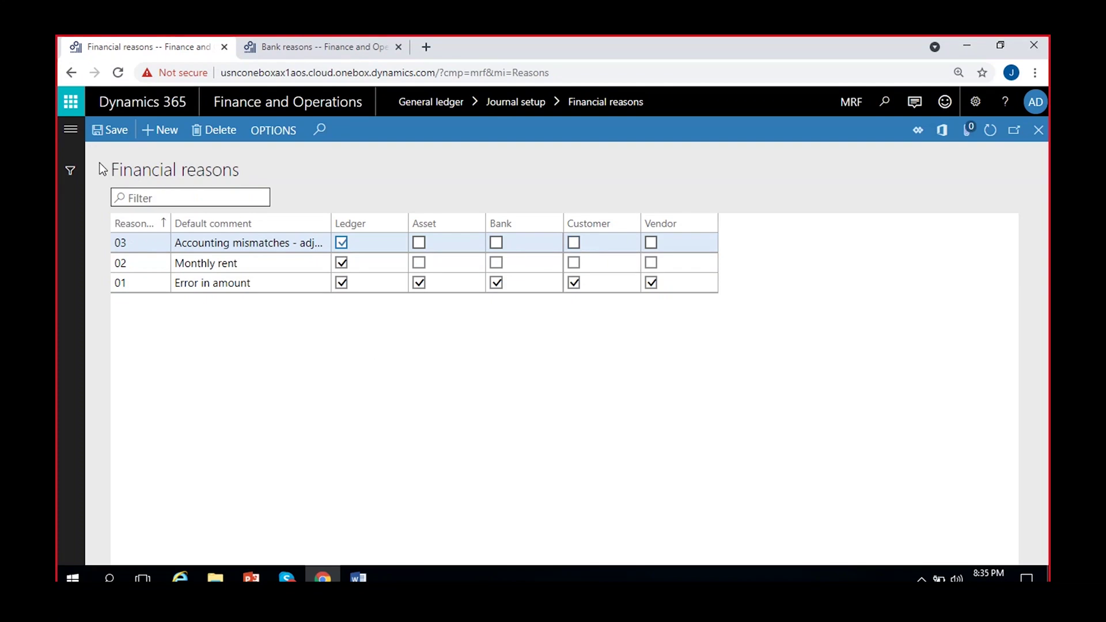
left_click(108, 132)
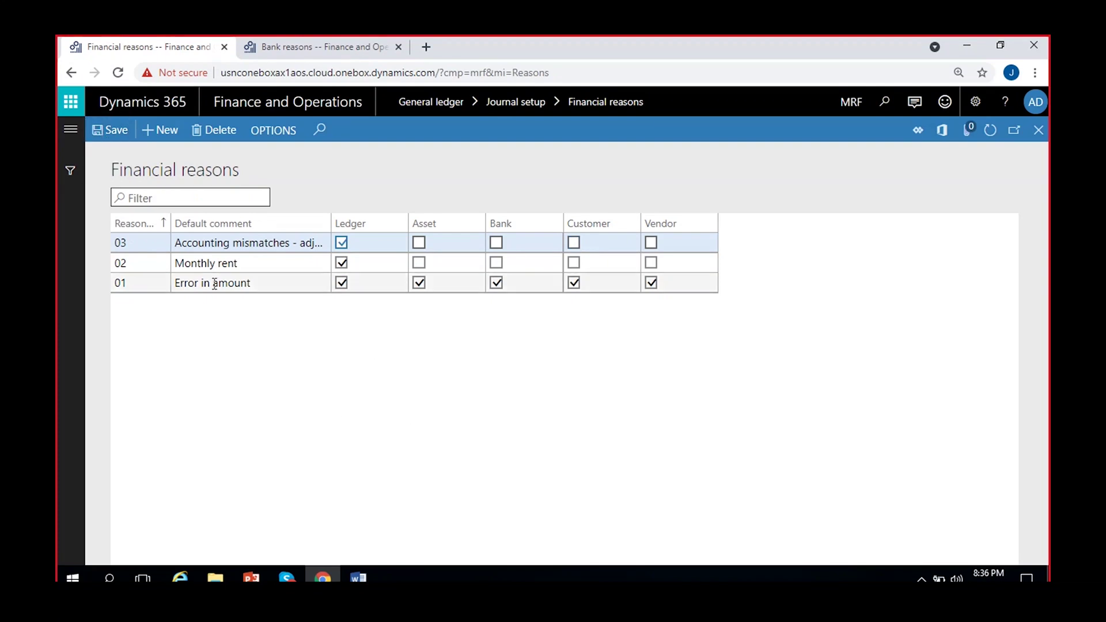
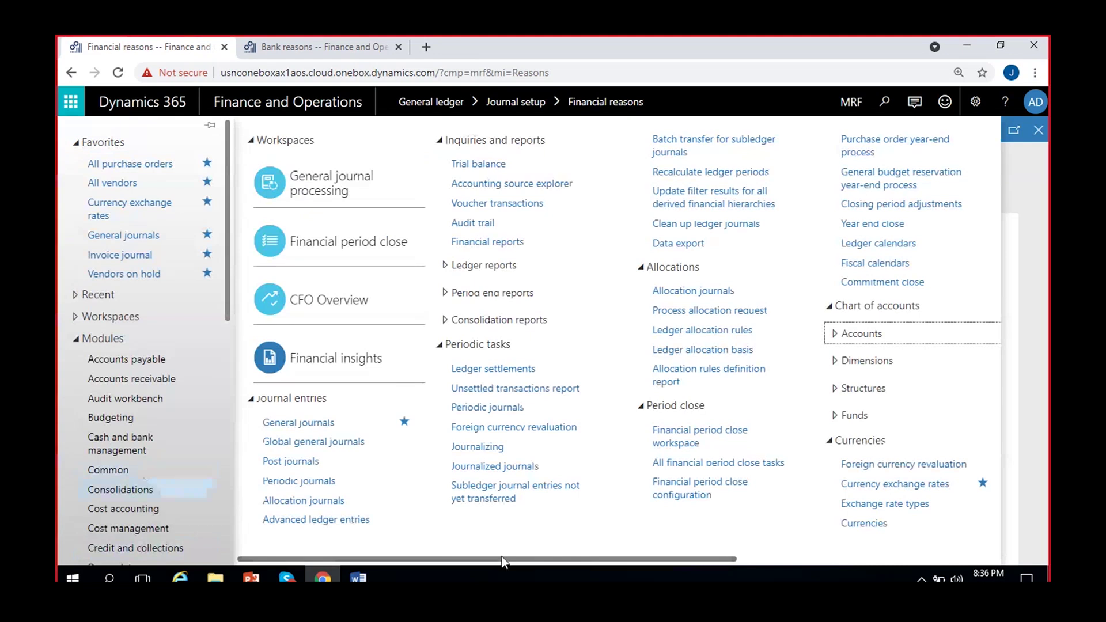
Step: Open the Ledger reasons page in General ledger, dismiss the edit hint and put the list into edit mode
left_click_drag(693, 560, 953, 559)
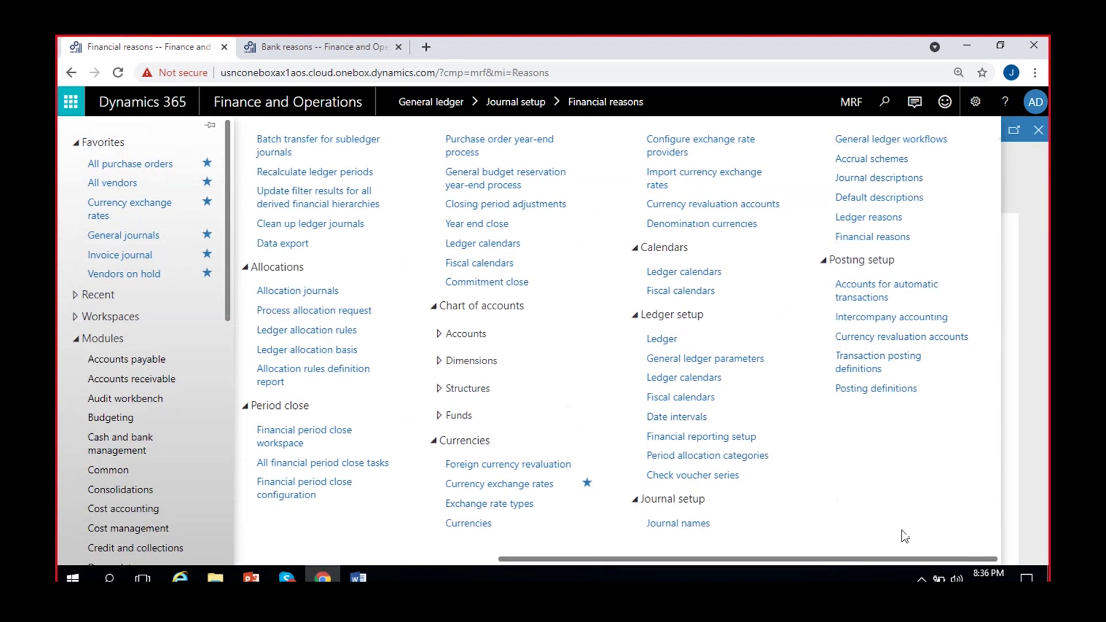
left_click(860, 221)
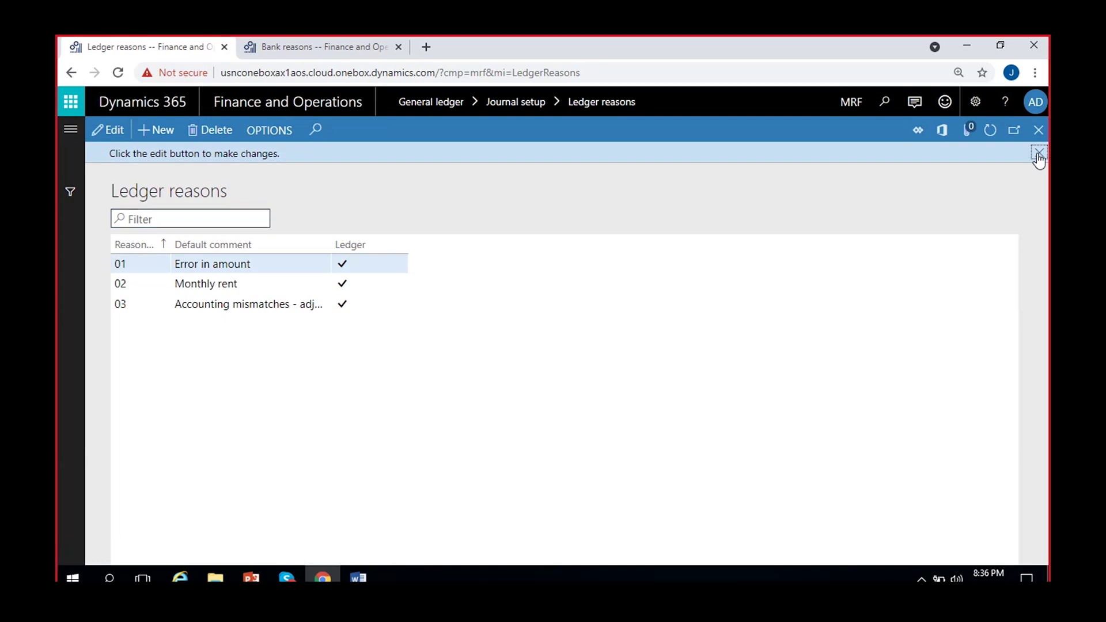
left_click(1039, 155)
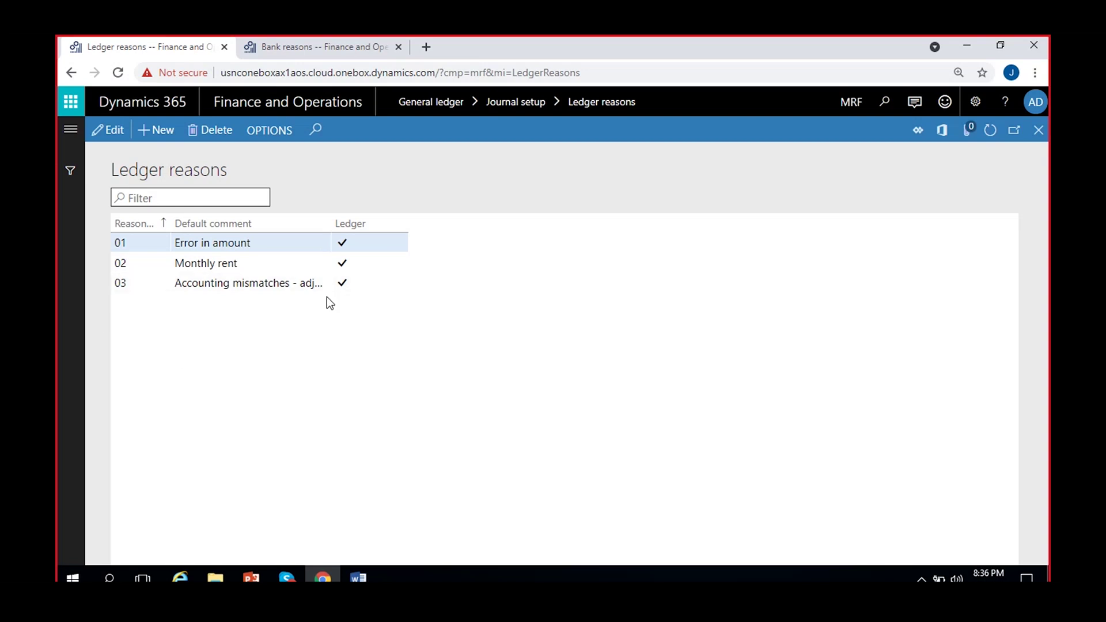
left_click(109, 130)
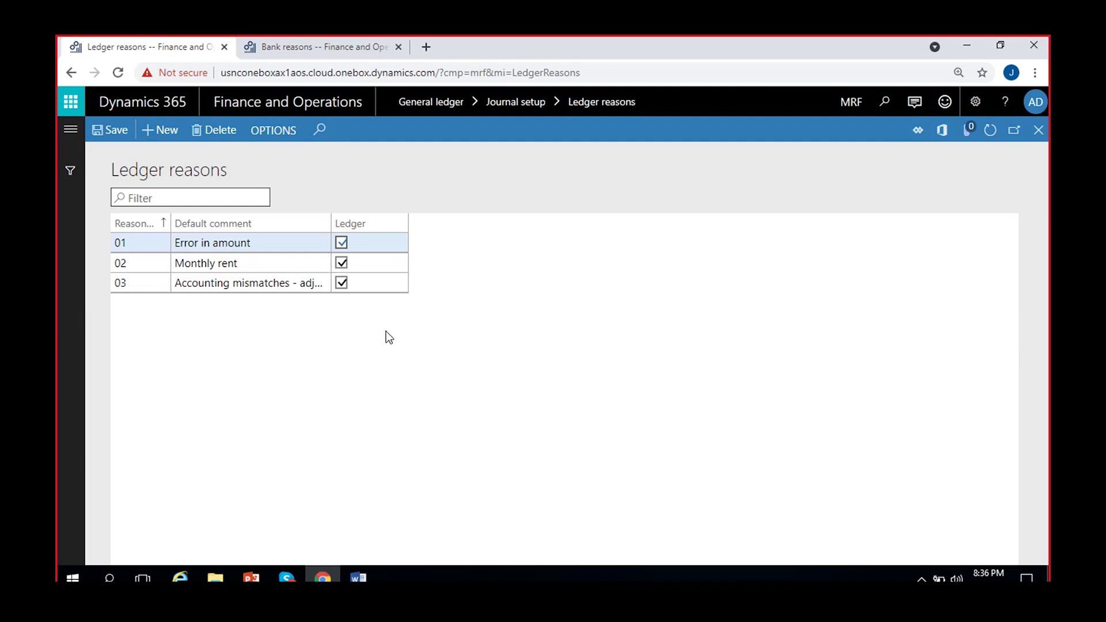
Step: Open the Vendor reasons page in Accounts payable from the Bank reasons browser tab, dismiss the edit hint and put the list into edit mode
left_click(320, 47)
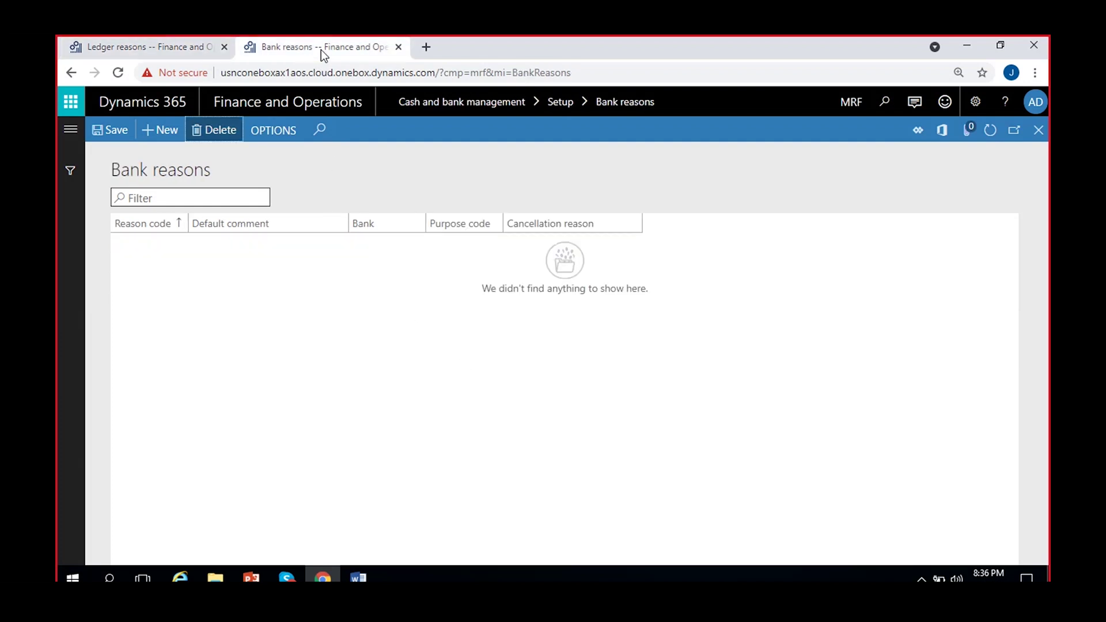
left_click(70, 131)
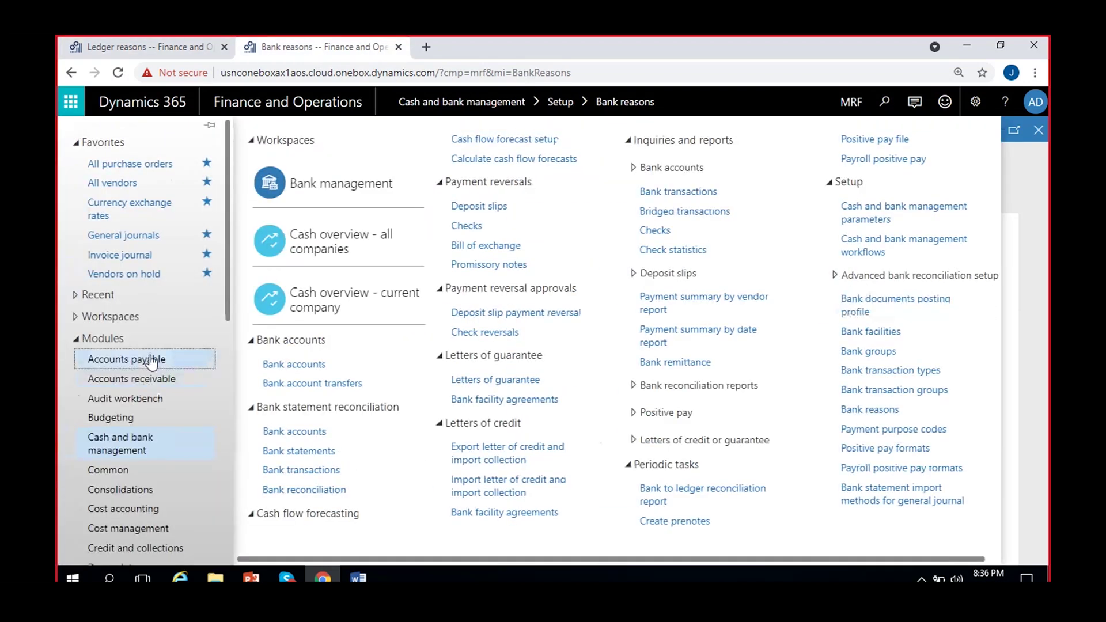
scroll(823, 559, "right", 10)
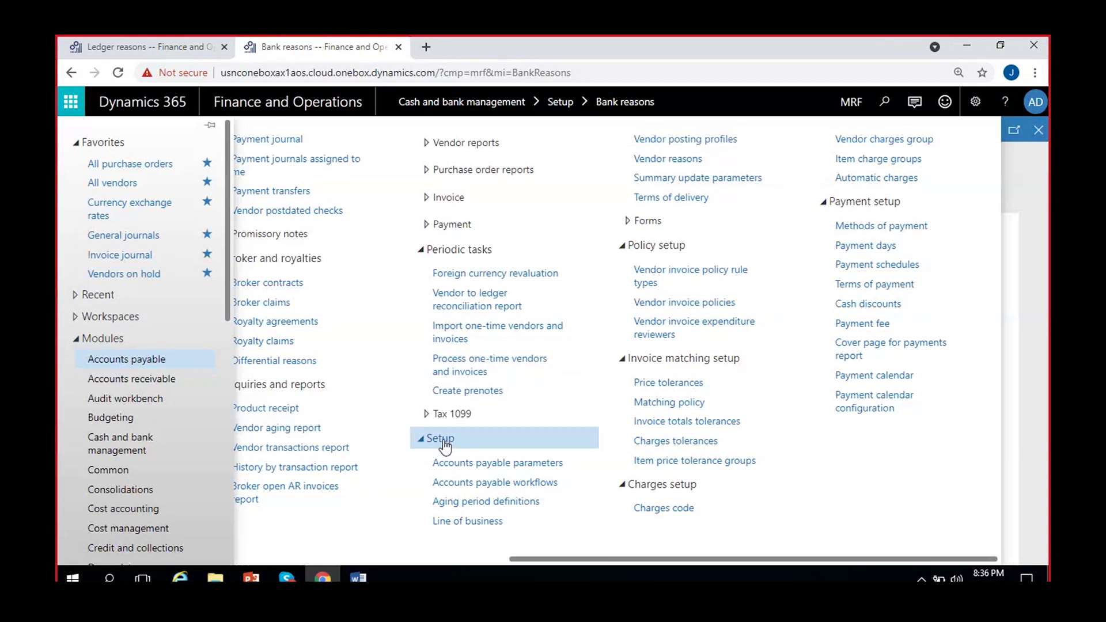
left_click(697, 163)
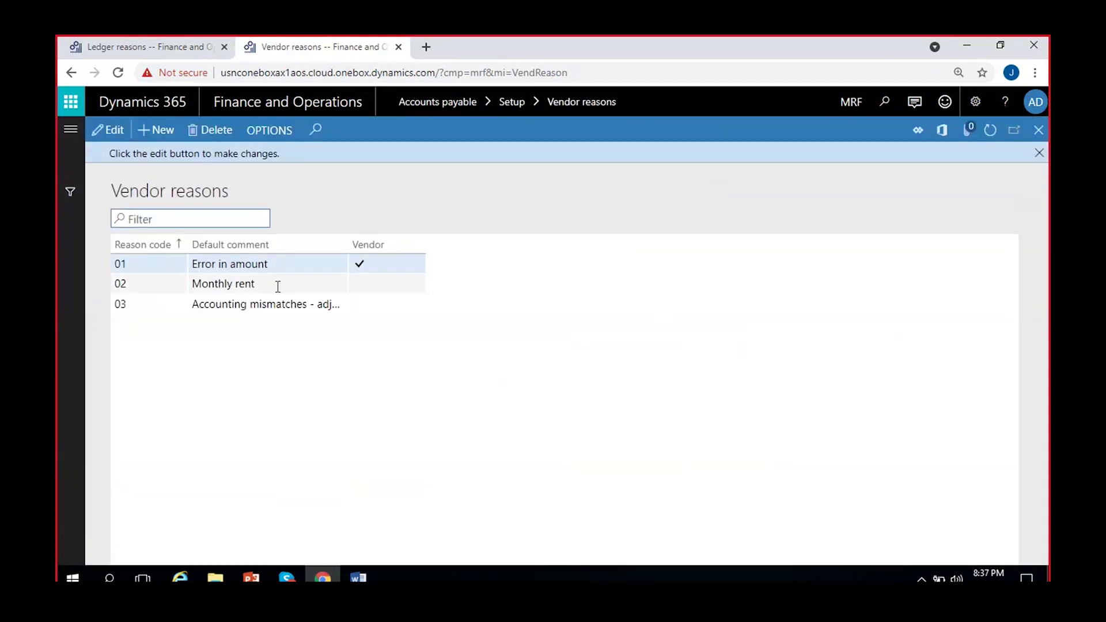
left_click(1040, 153)
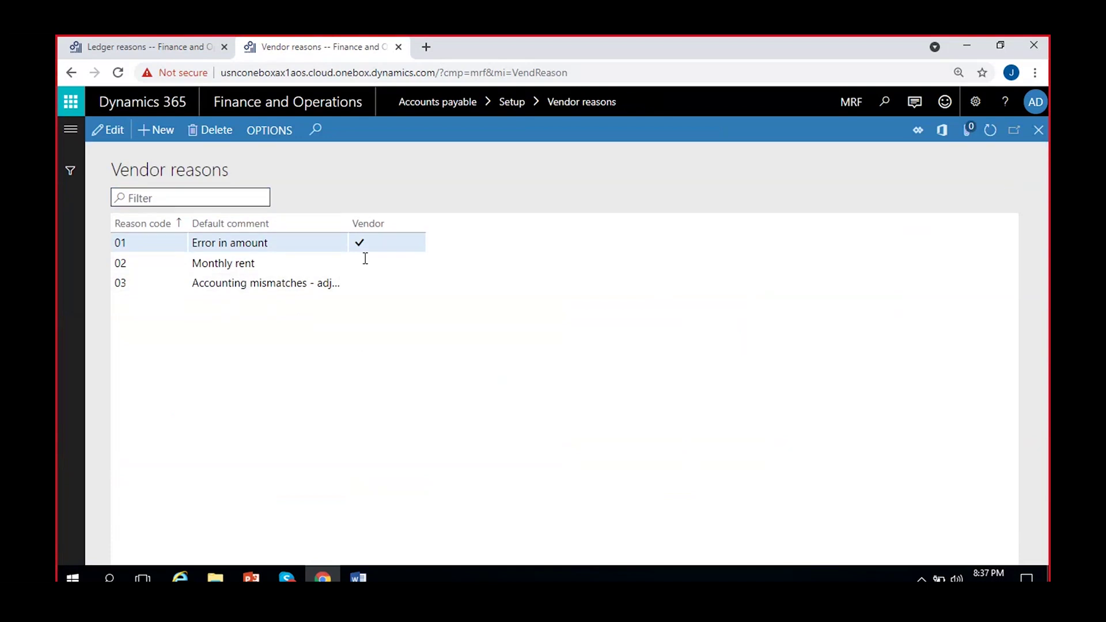
left_click(114, 130)
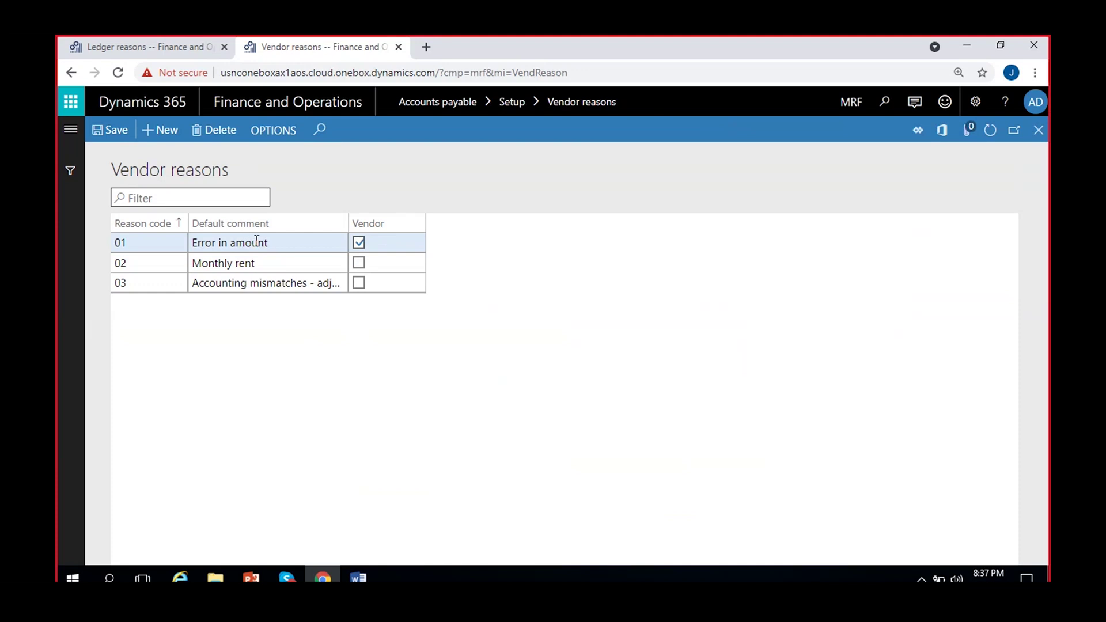
Step: Return to the Ledger reasons browser tab and open the Financial reasons page from General ledger there
left_click(154, 51)
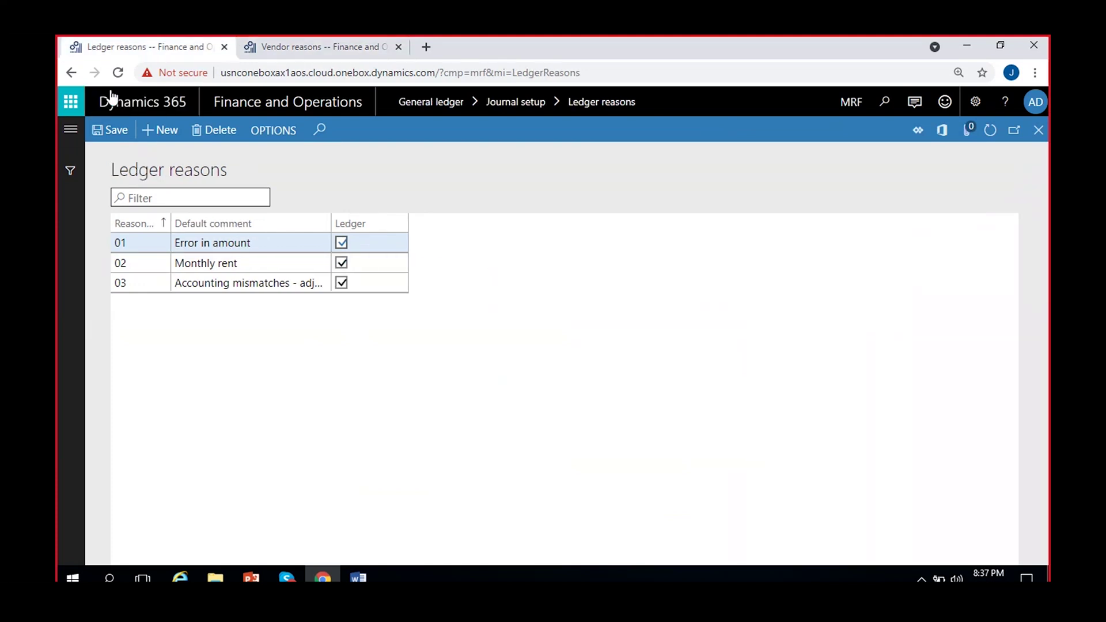
left_click(71, 132)
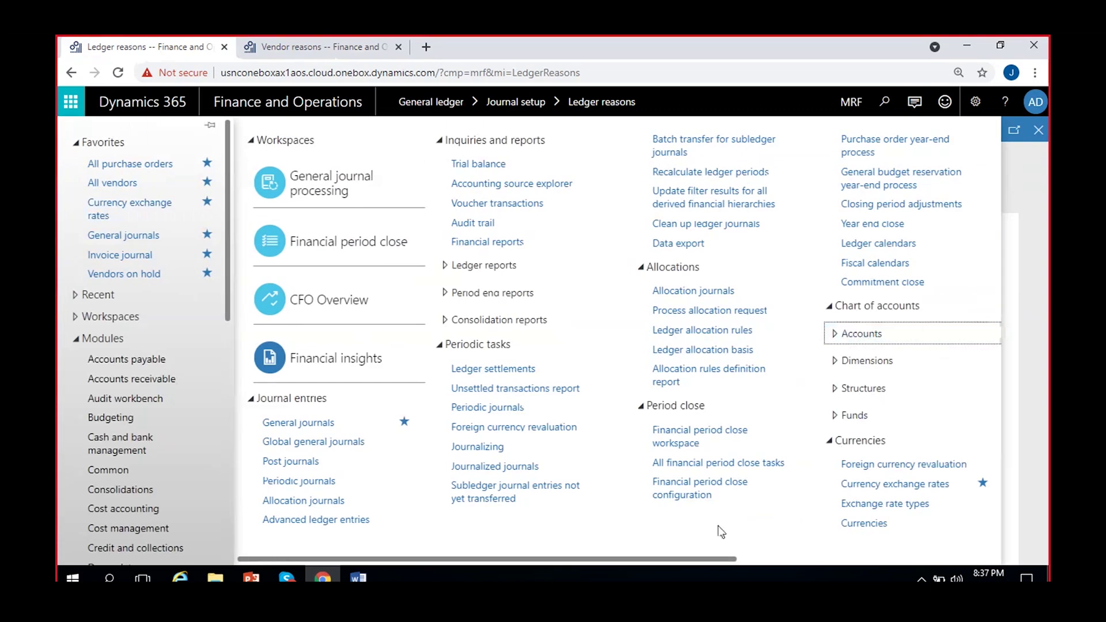
left_click_drag(713, 560, 976, 560)
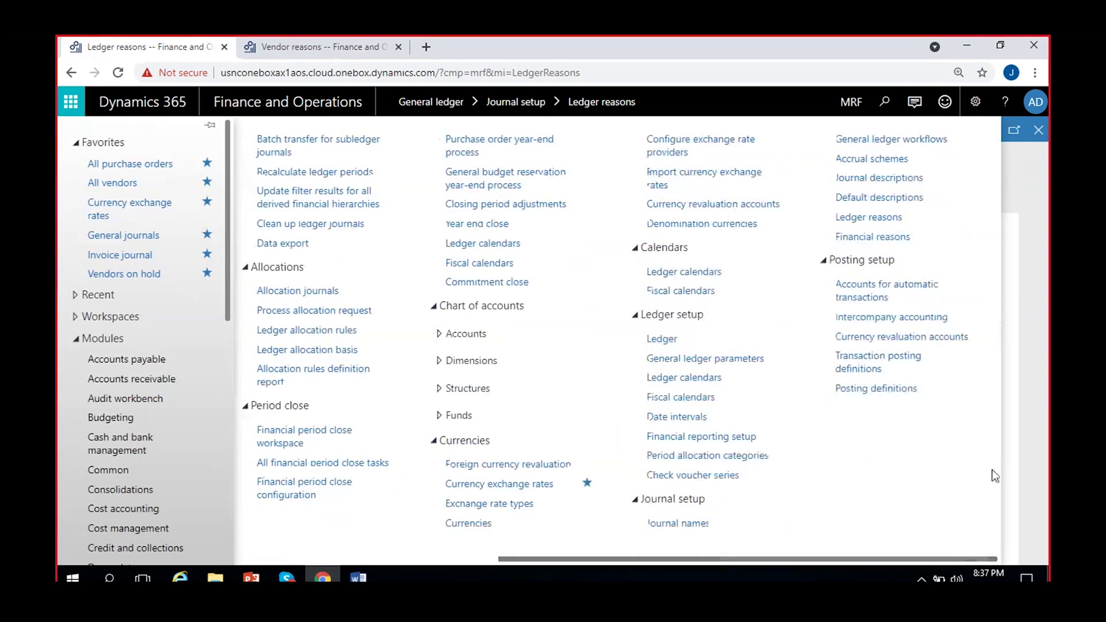
left_click(870, 234)
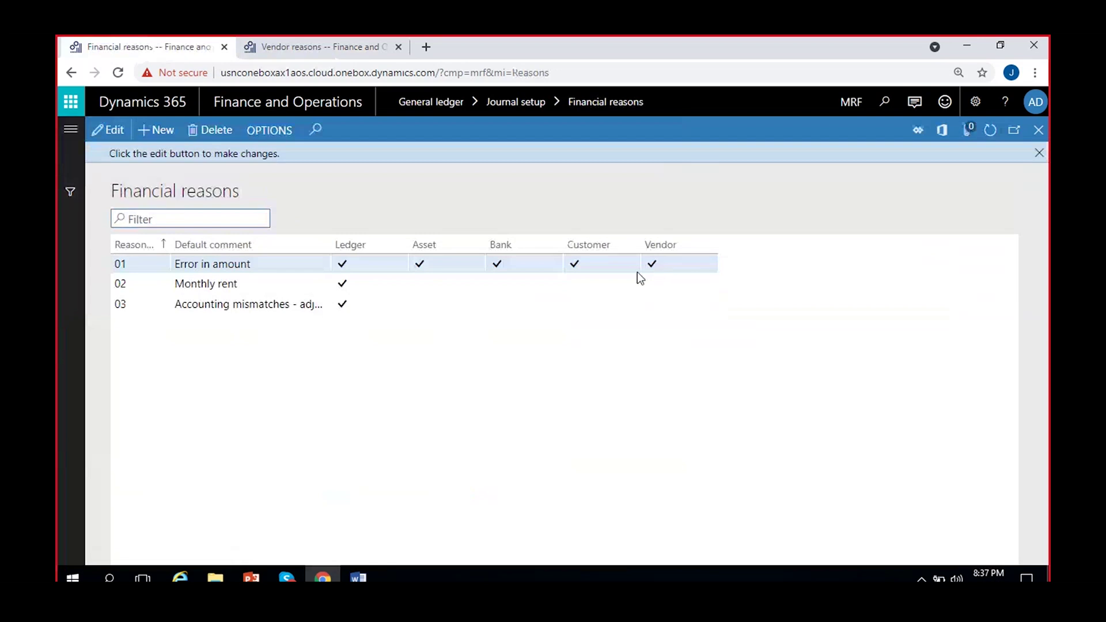
Step: On the Vendor reasons page, enable reason code 03 for Vendor and save the change
left_click(304, 47)
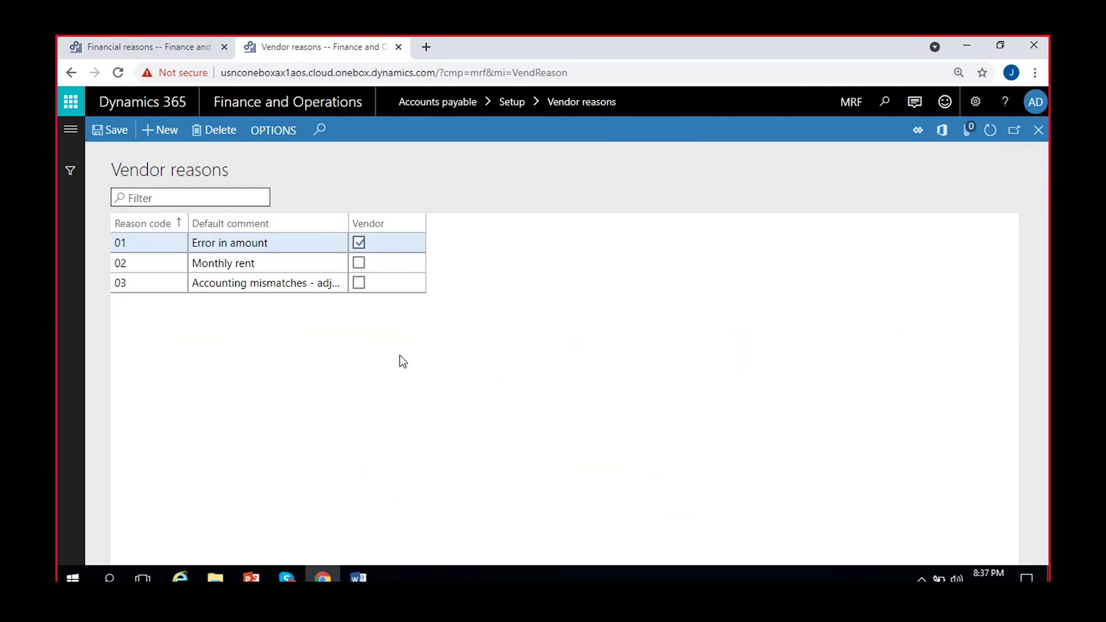
left_click(358, 282)
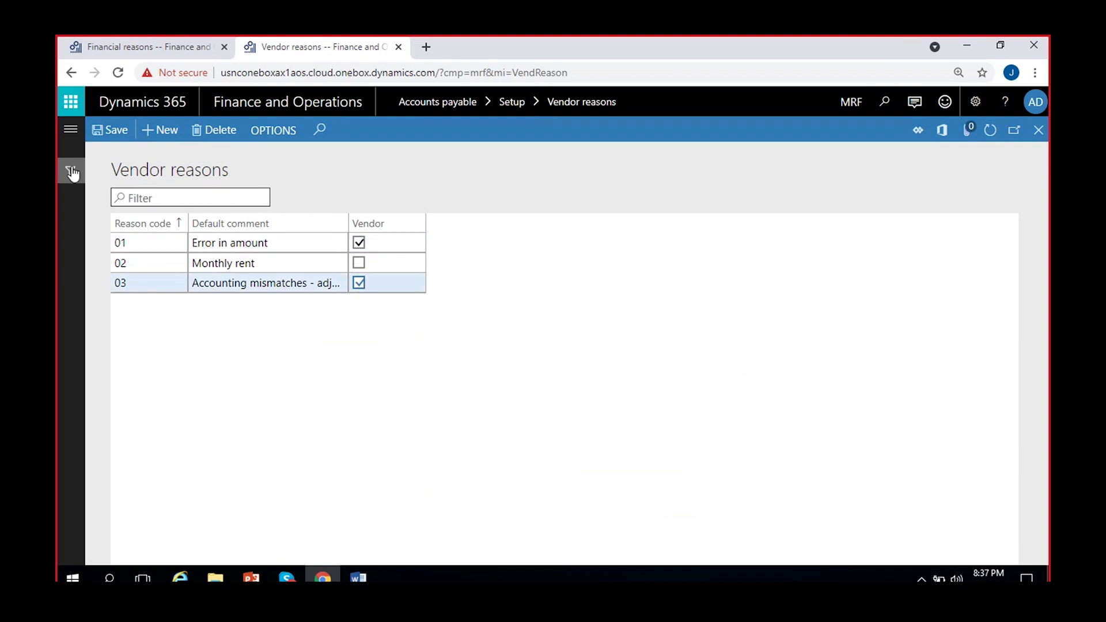
left_click(107, 132)
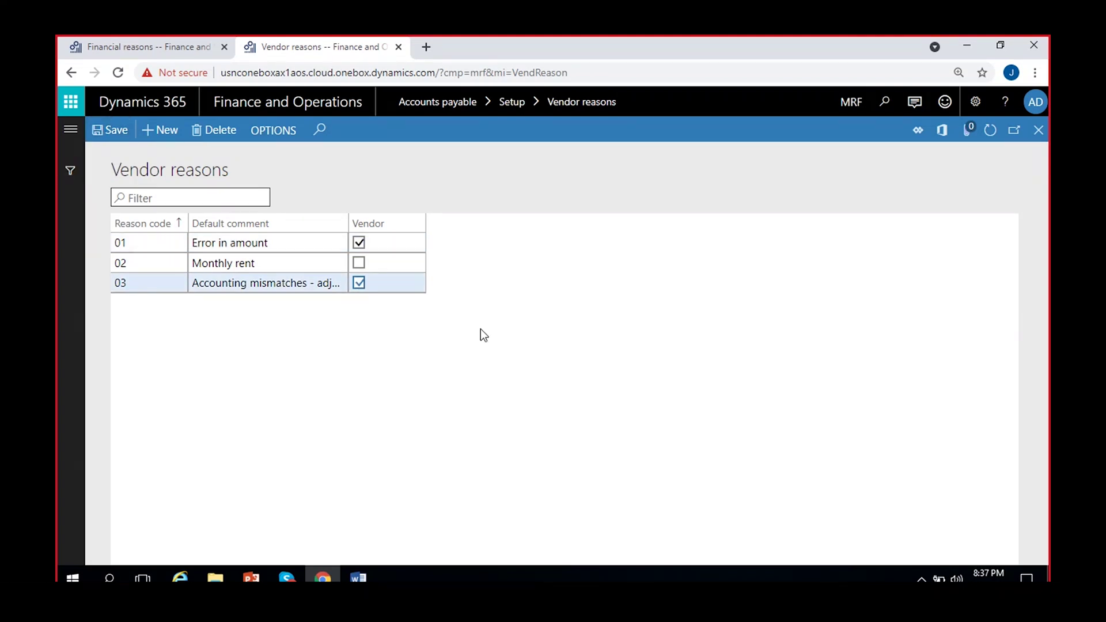
Step: Refresh the Financial reasons page, compare reason code 03's Vendor setting with the Vendor reasons page, and dismiss the edit hint
left_click(185, 42)
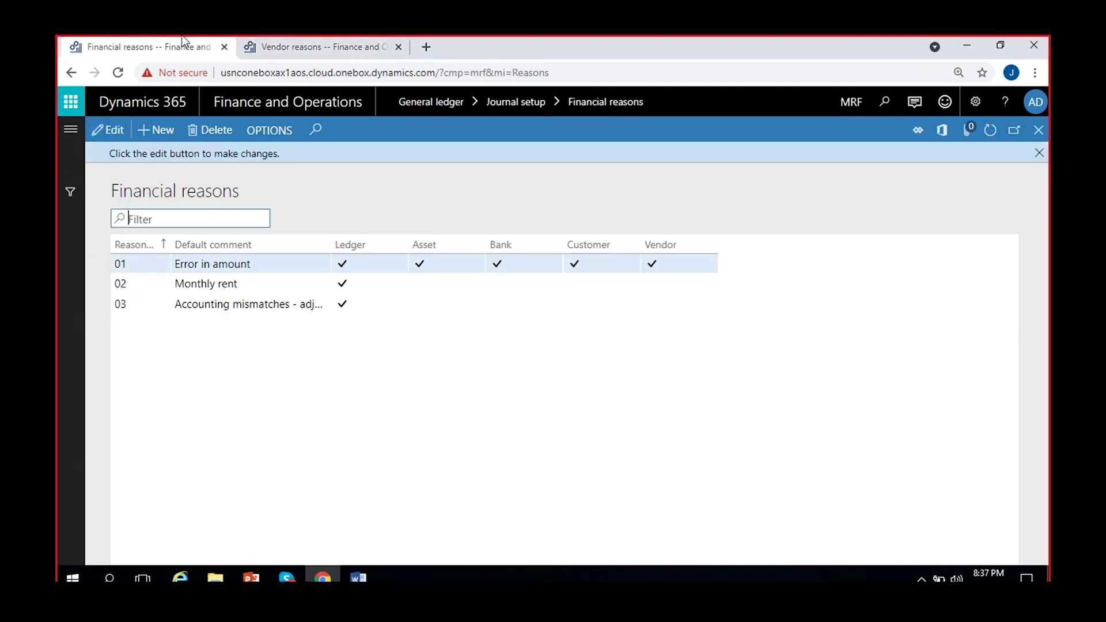
left_click(990, 129)
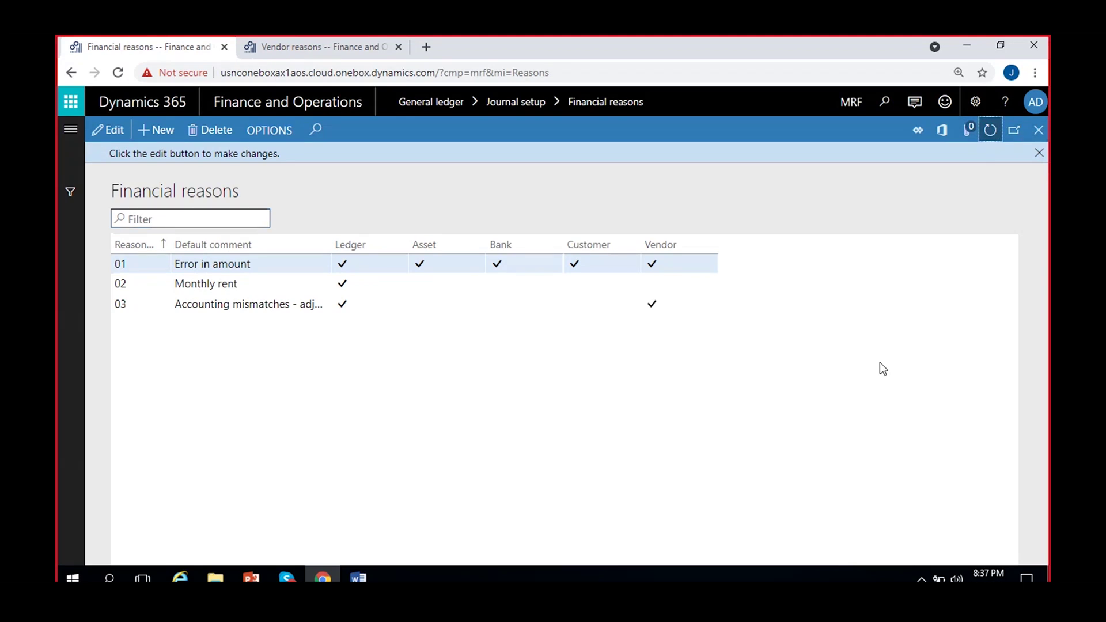
left_click_drag(214, 305, 346, 304)
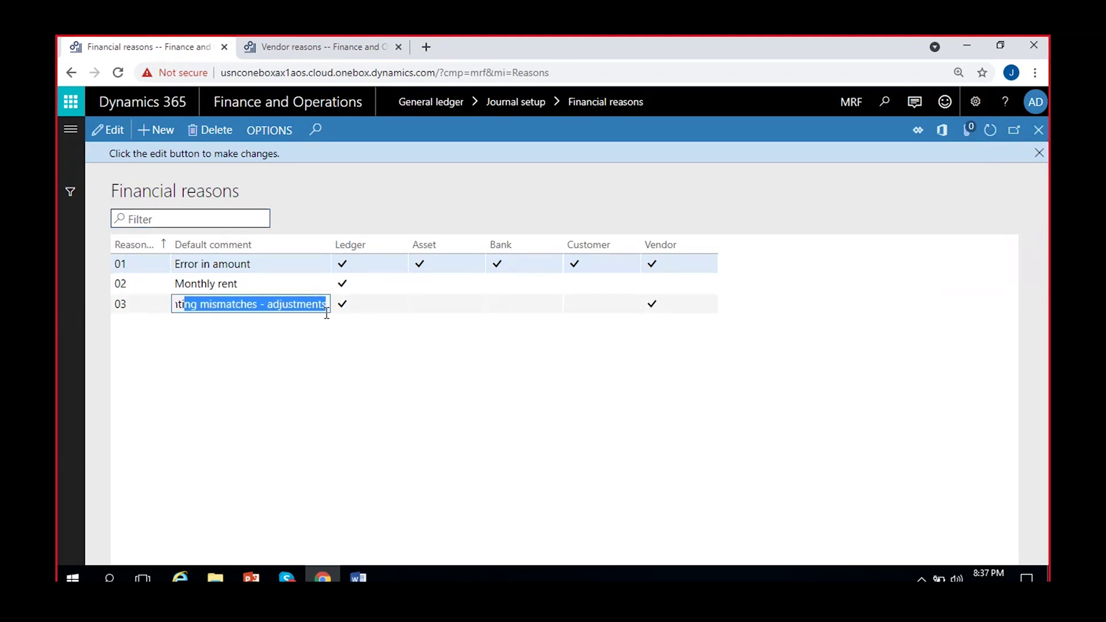
left_click(651, 304)
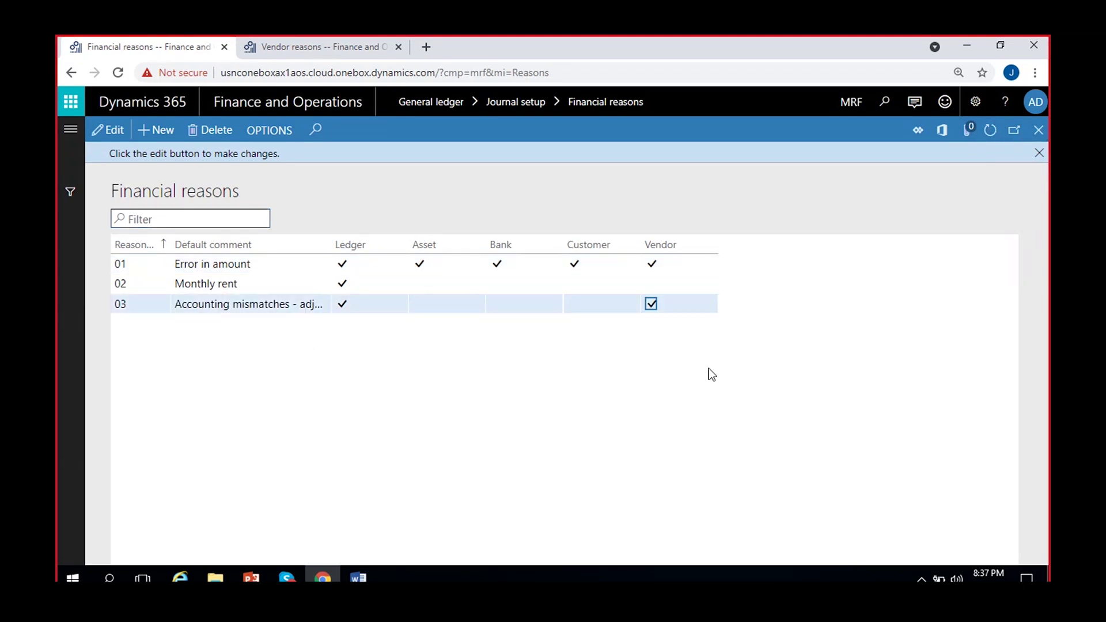
left_click(185, 311)
left_click(281, 54)
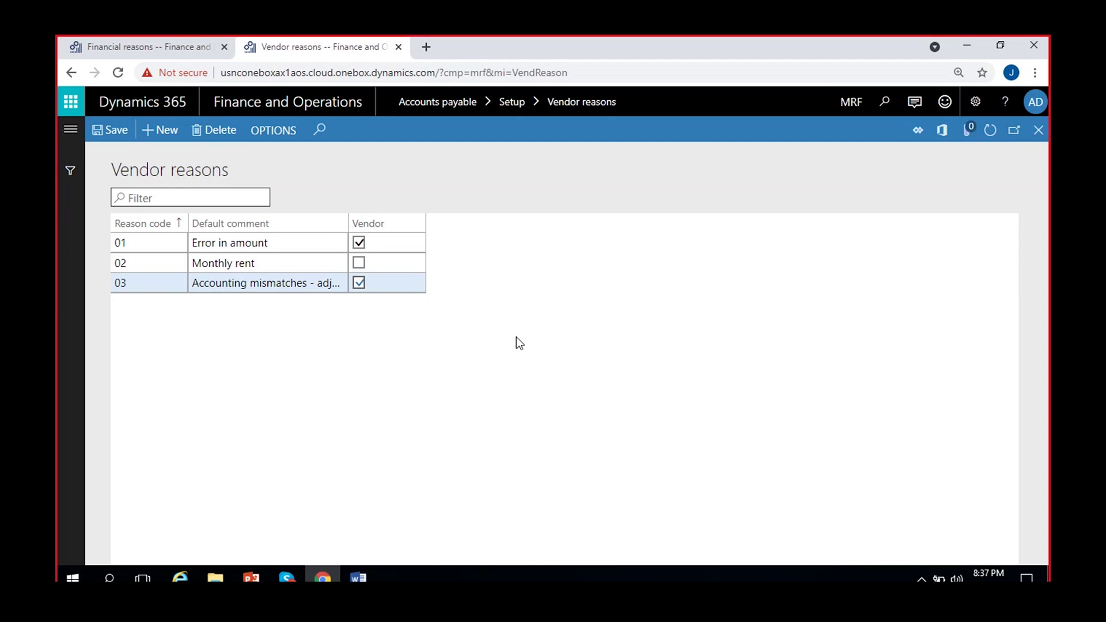
left_click(153, 46)
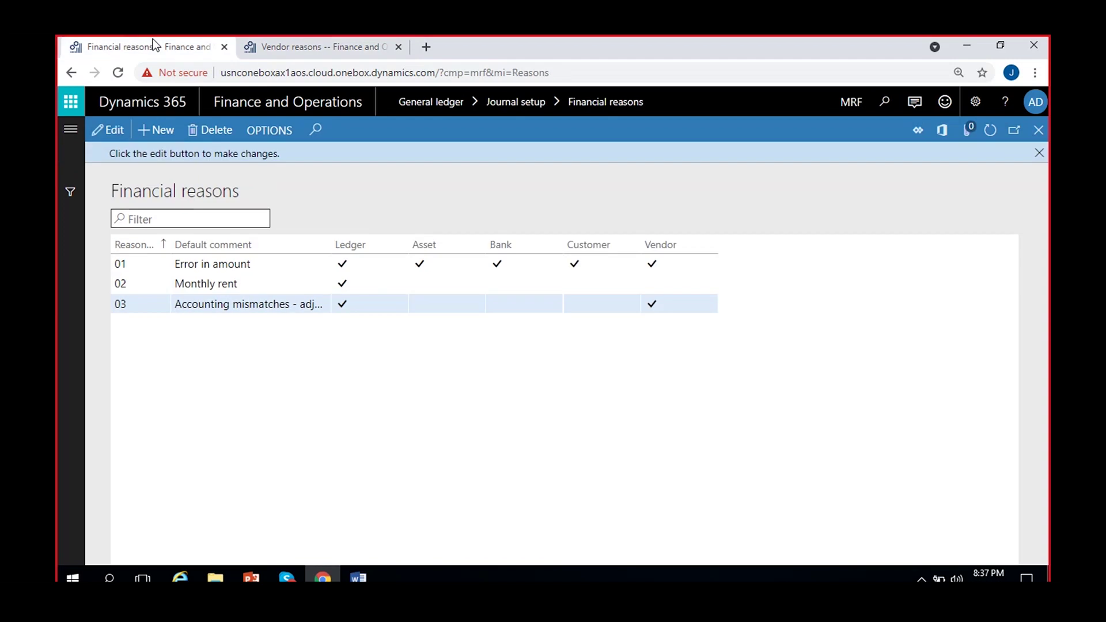
left_click(1039, 153)
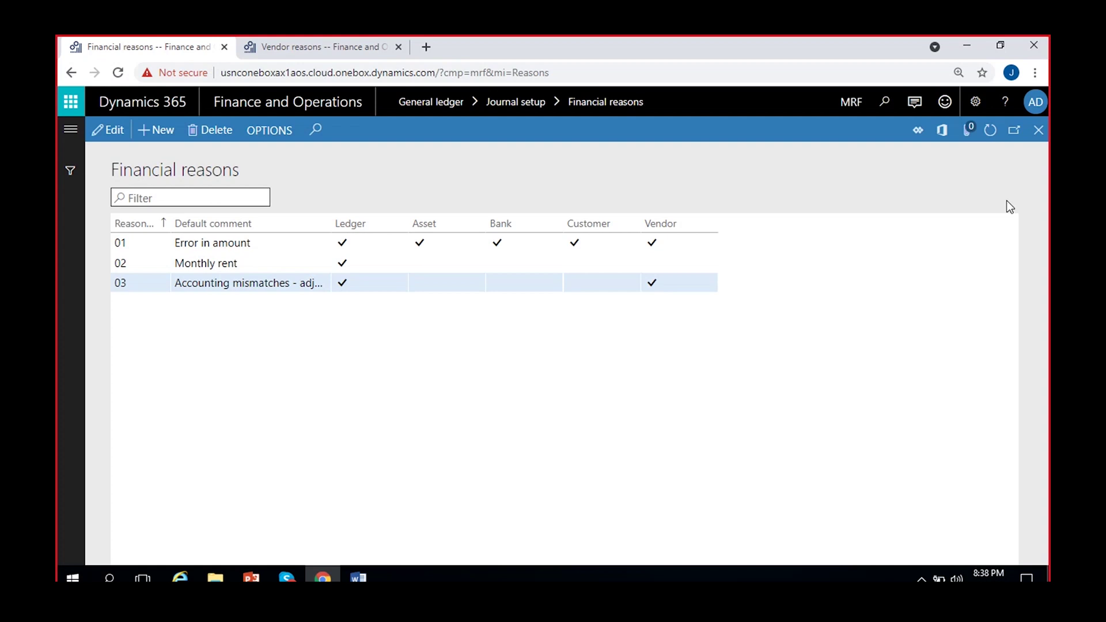
Step: Open the Ledger reasons page in General ledger and dismiss its edit hint
left_click(70, 130)
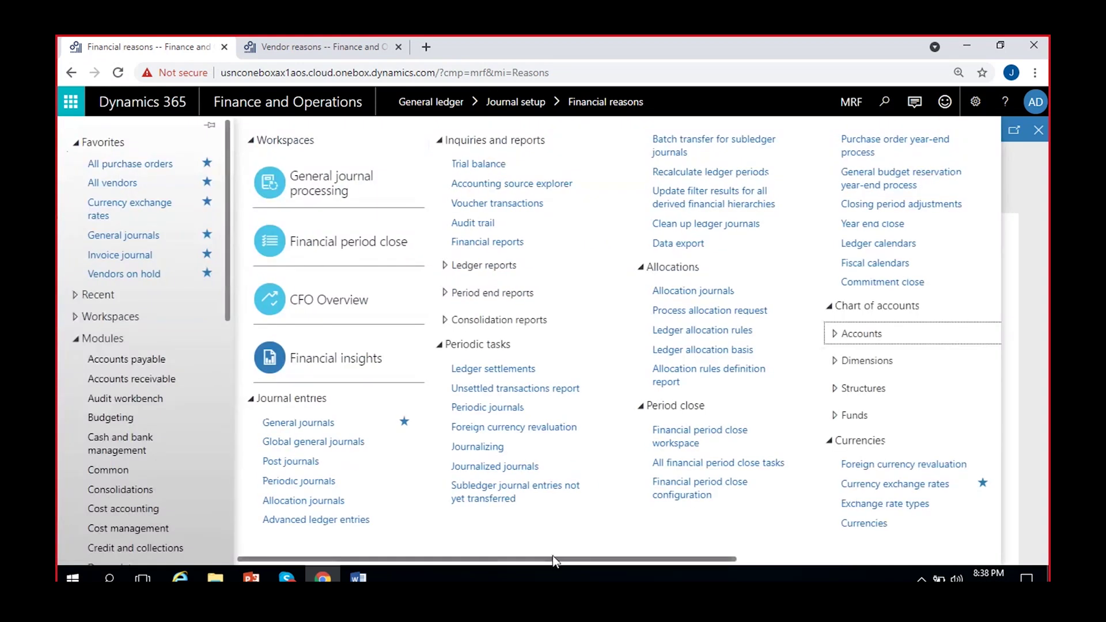
left_click_drag(552, 555, 813, 557)
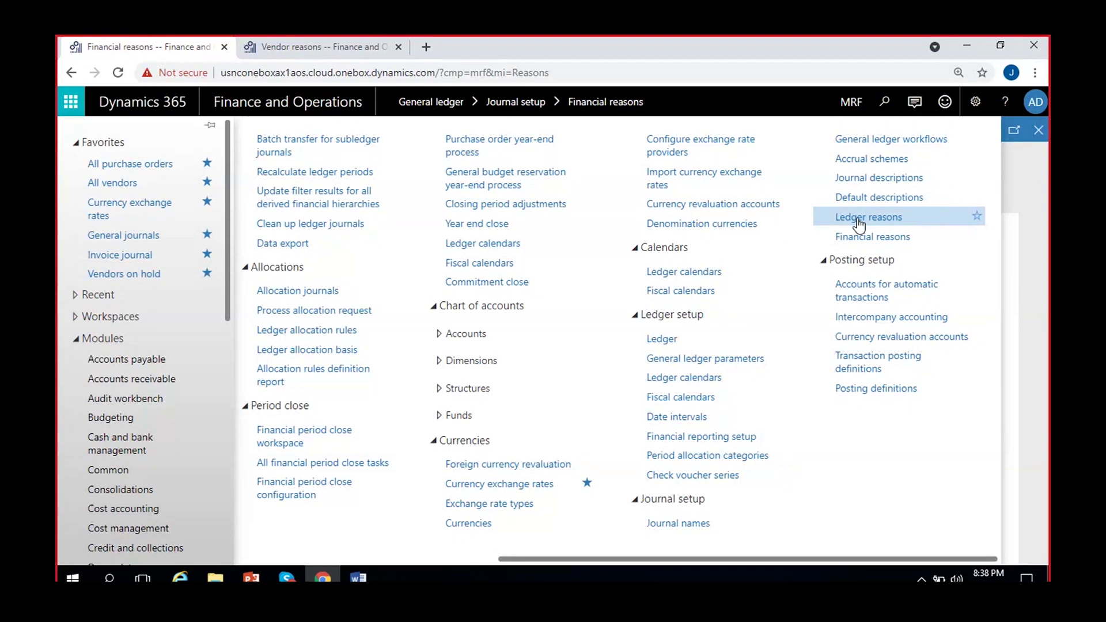
left_click(858, 218)
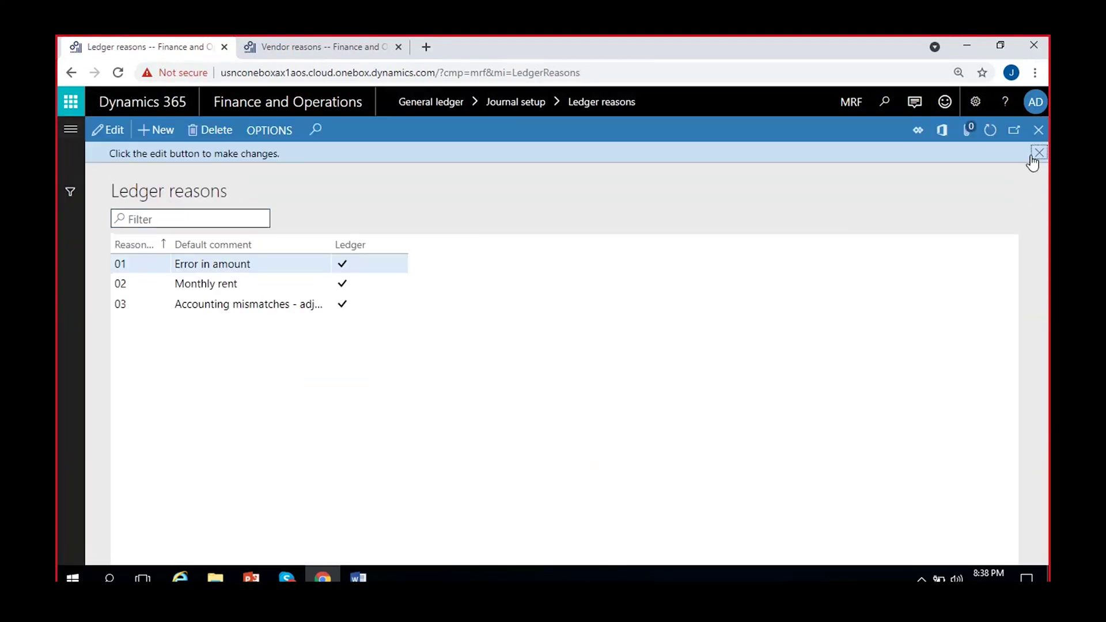
left_click(1037, 153)
Step: Add ledger reason code 04 with the default comment "Mis-Revenues", keep it enabled for Ledger and save the record
left_click(155, 130)
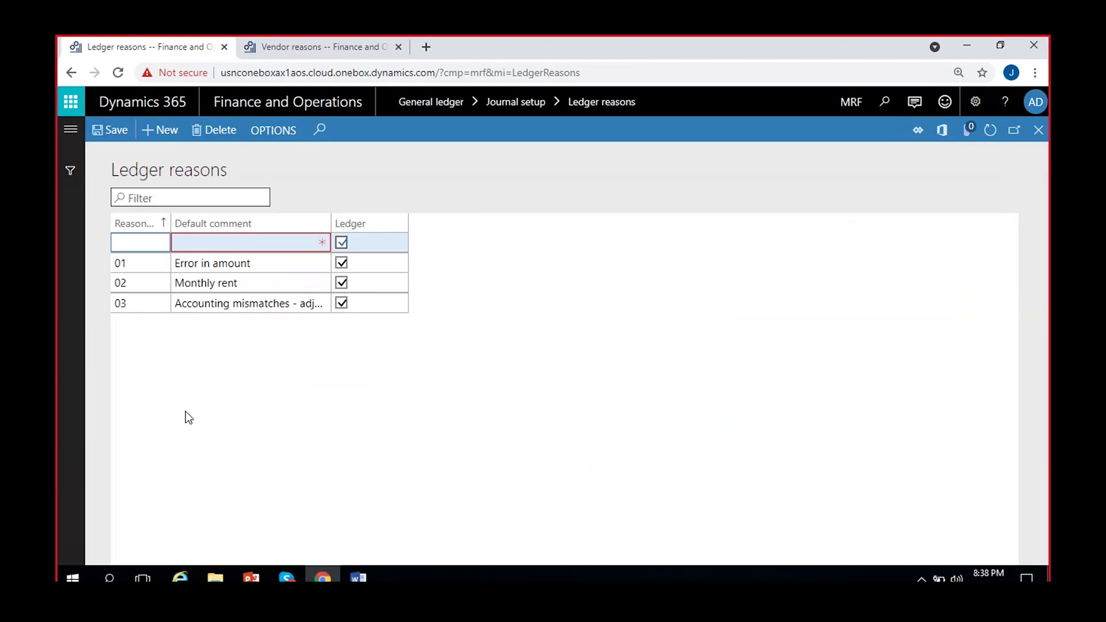
type("04")
key("Tab")
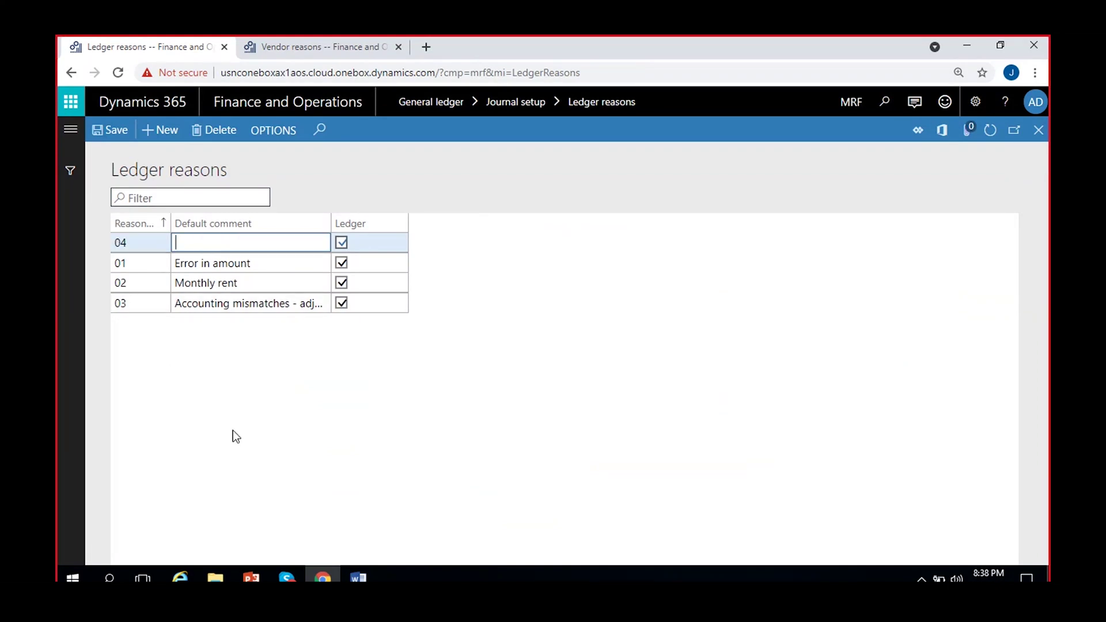
type("Mis-Revenues")
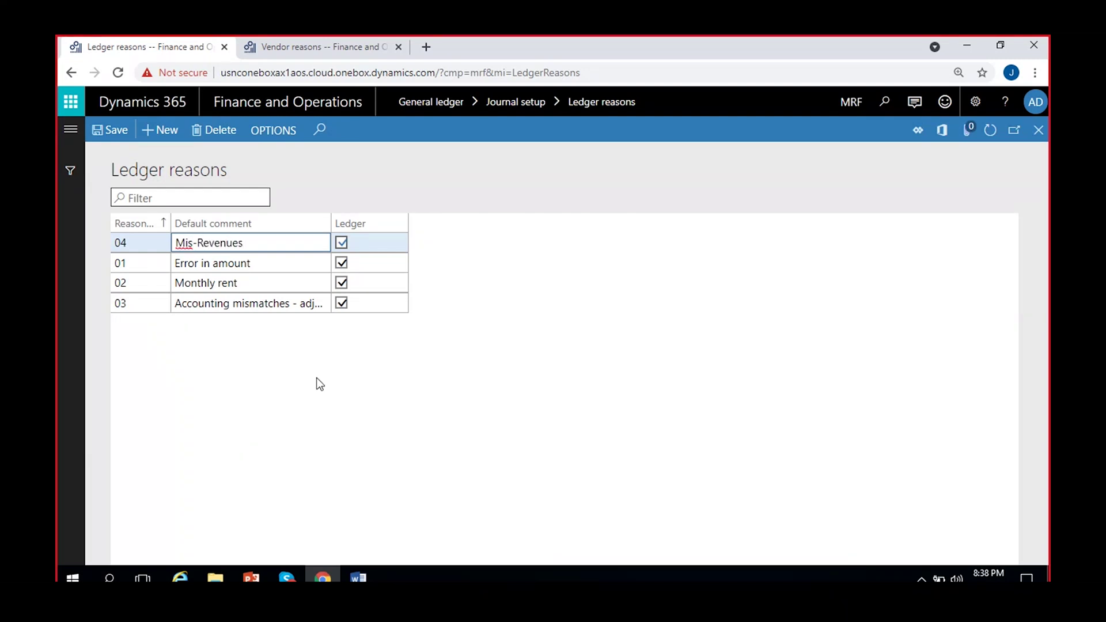
left_click(341, 243)
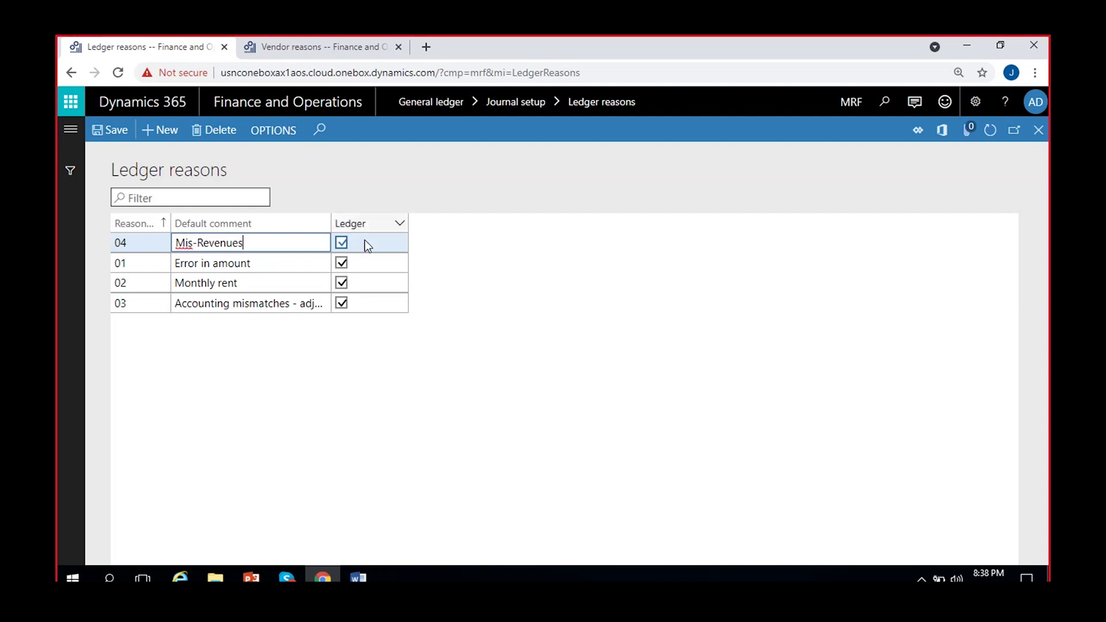
left_click(111, 131)
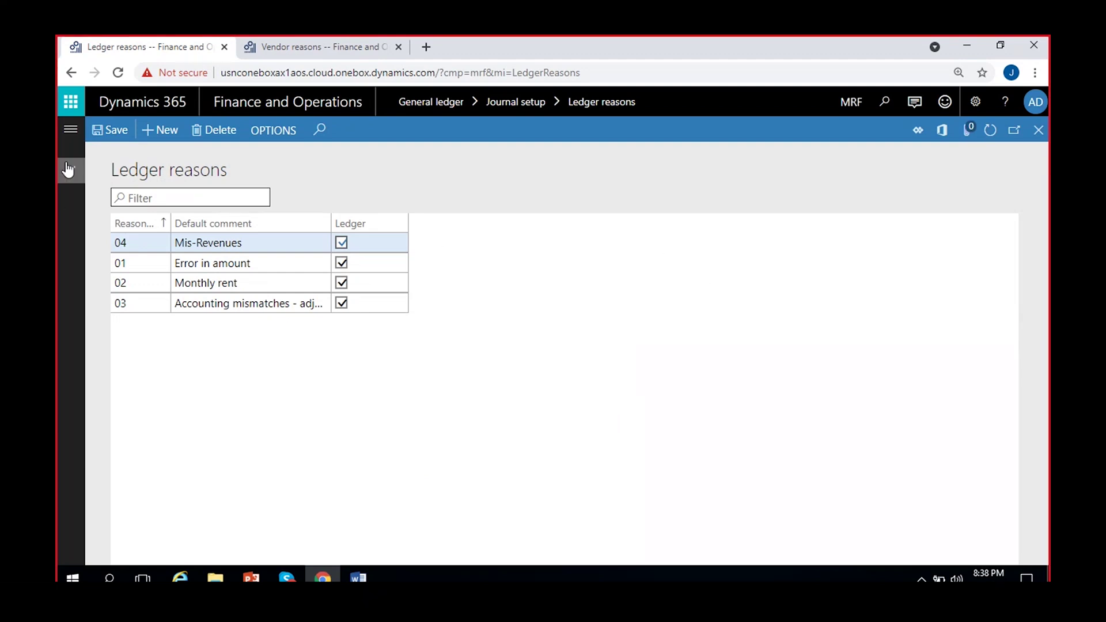
Step: Open the Financial reasons page in General ledger, select reason code 04 and dismiss the edit hint
left_click(71, 130)
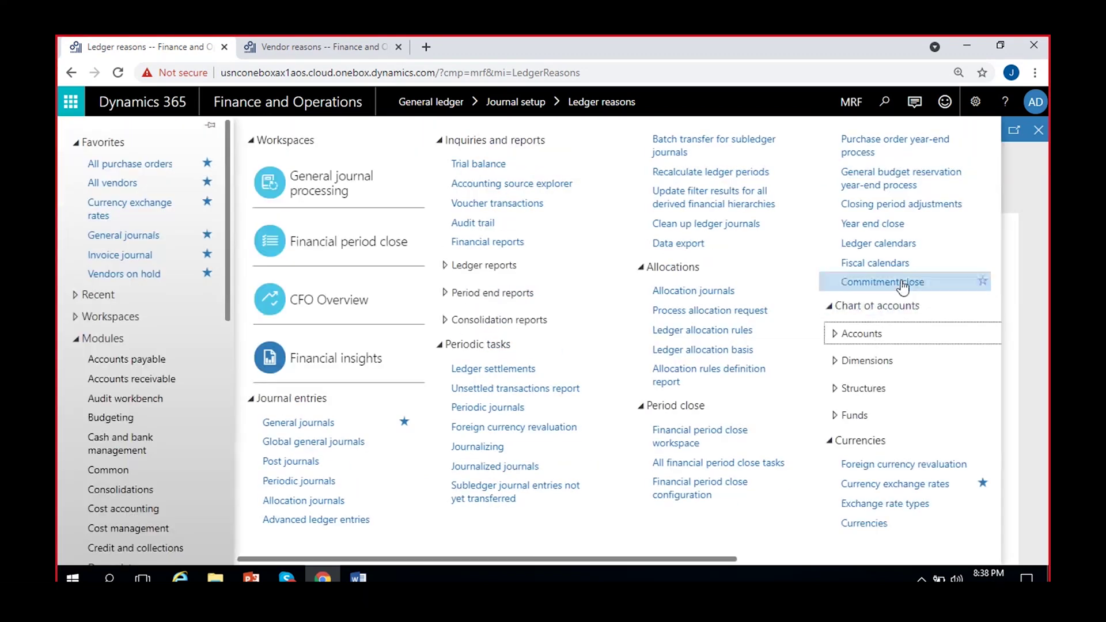
scroll(922, 317, "down", 5)
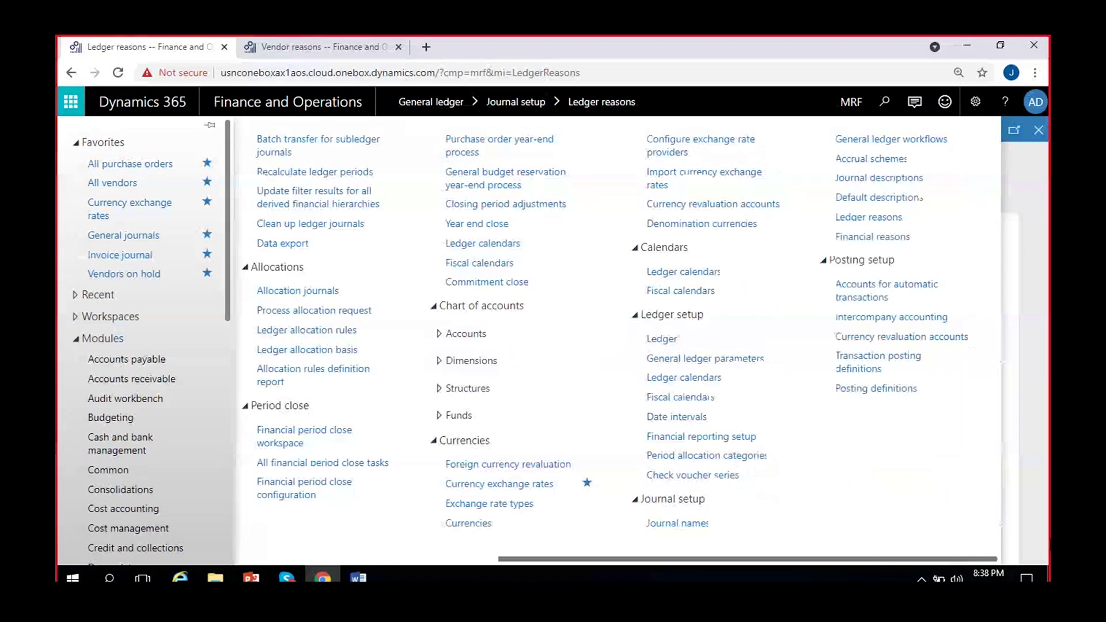
left_click(913, 236)
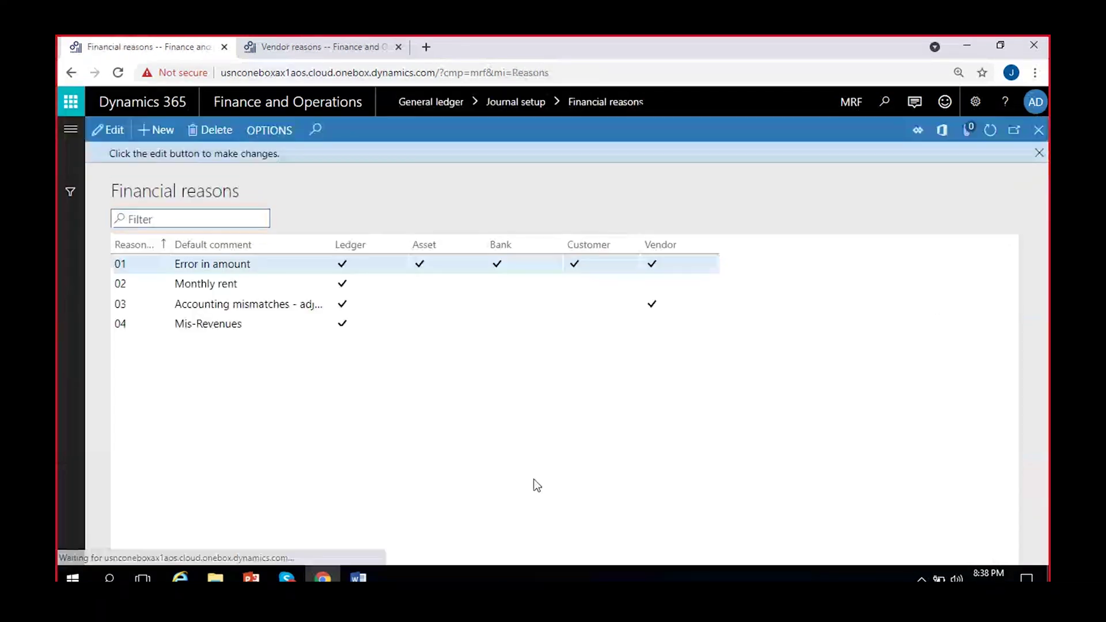
left_click(138, 326)
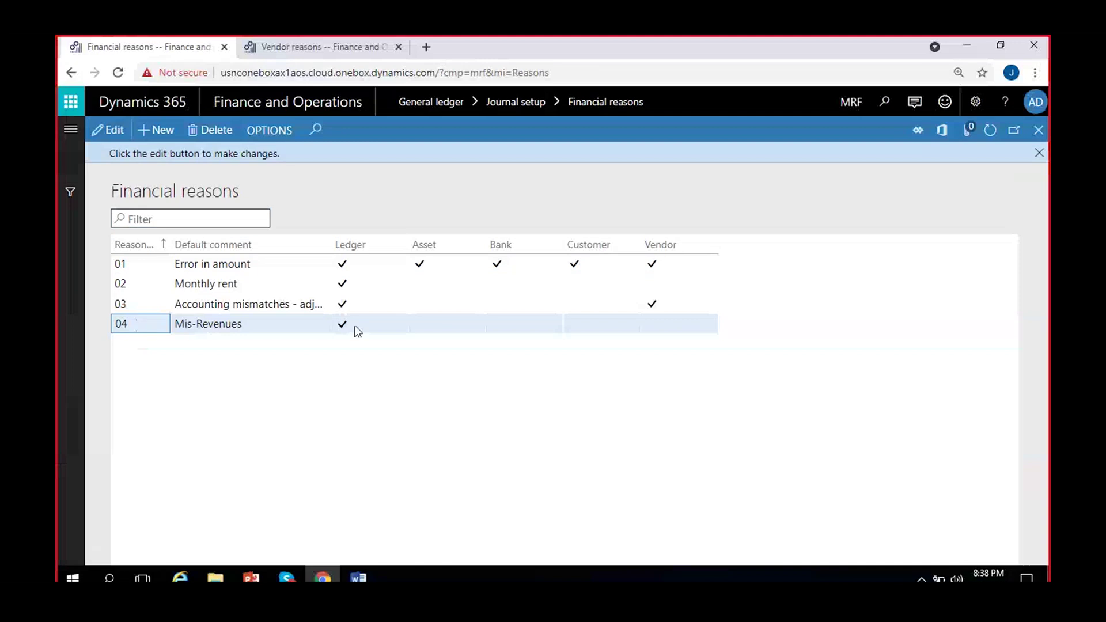
left_click(1038, 153)
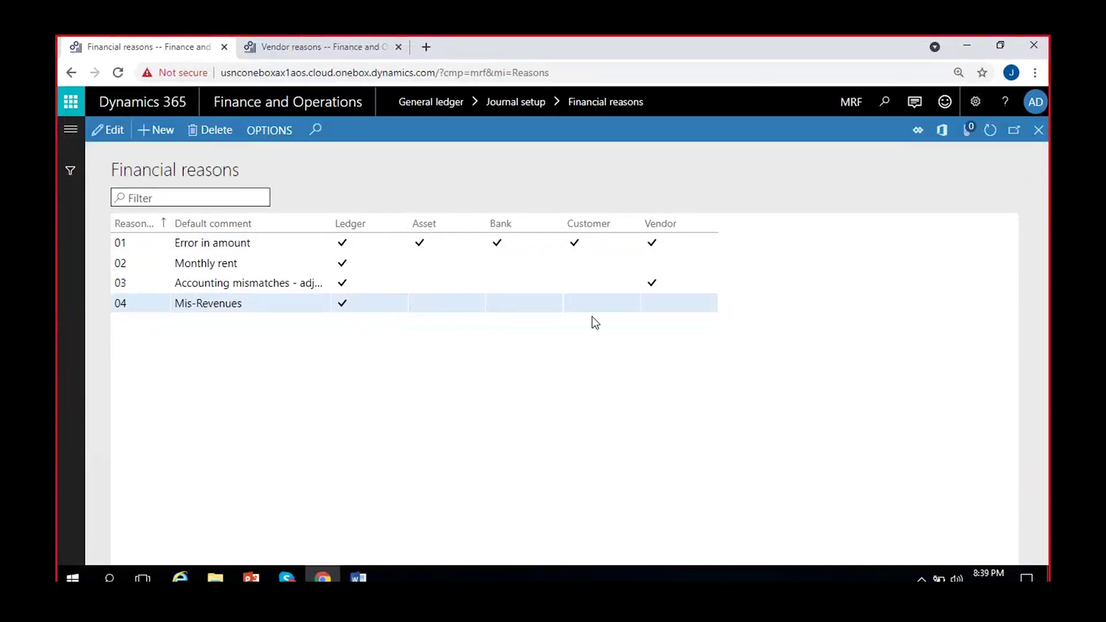
Step: Put the Financial reasons list into edit mode, enable reason code 04 for Customer and save the change
left_click(113, 132)
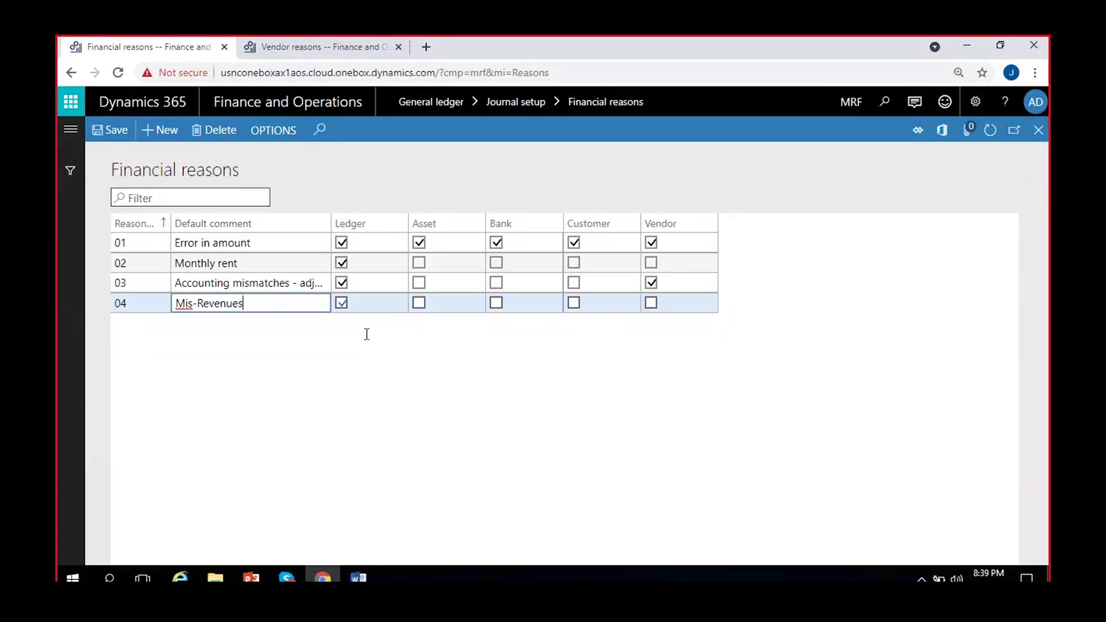
left_click(574, 303)
left_click(110, 130)
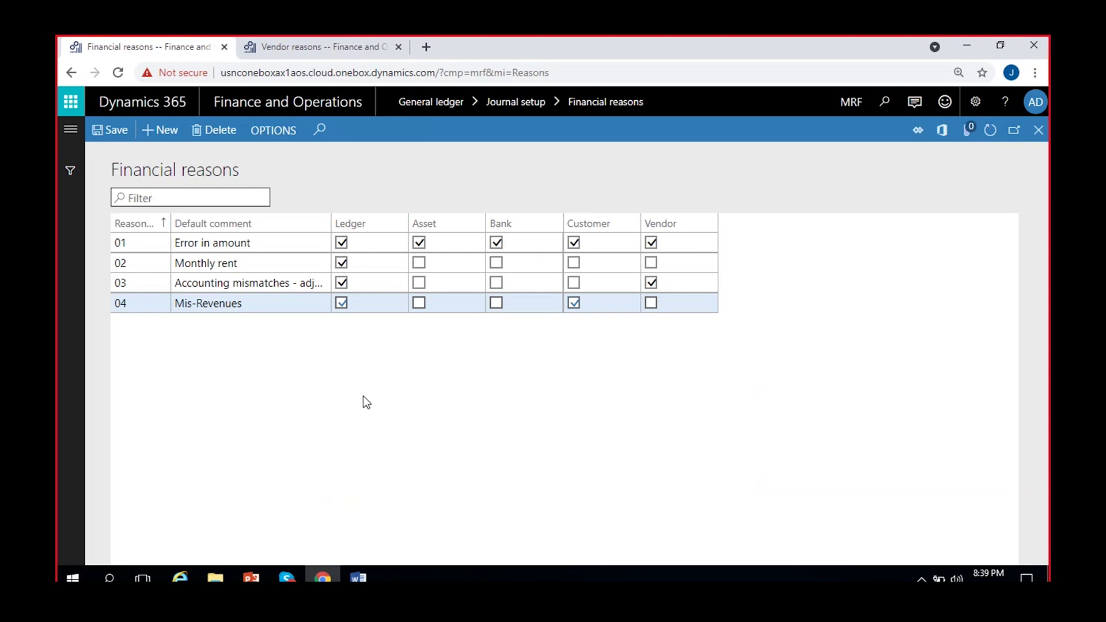
Step: Refresh the Financial reasons page, then open General journals from the General ledger module in the second browser tab
left_click(991, 130)
left_click(303, 47)
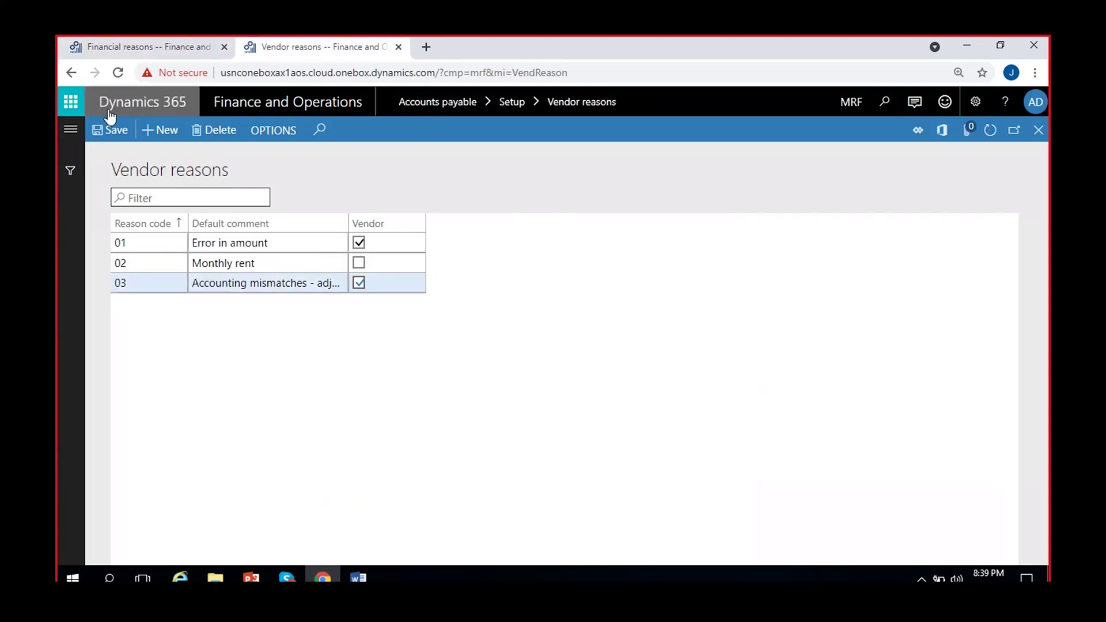
left_click(71, 130)
scroll(149, 385, "down", 4)
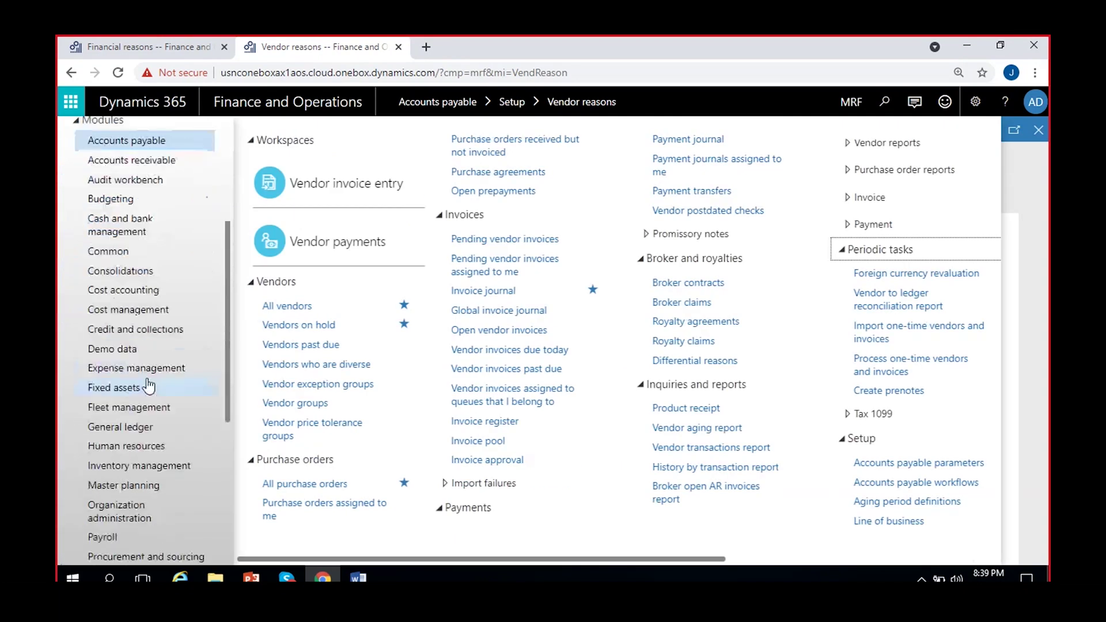
left_click(124, 431)
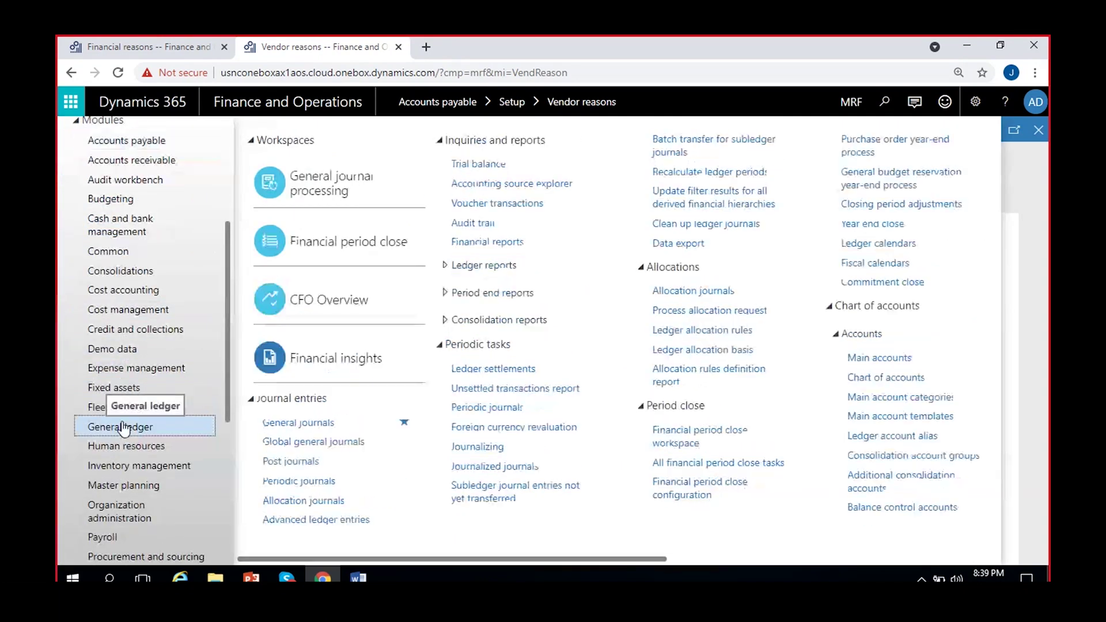
left_click(305, 424)
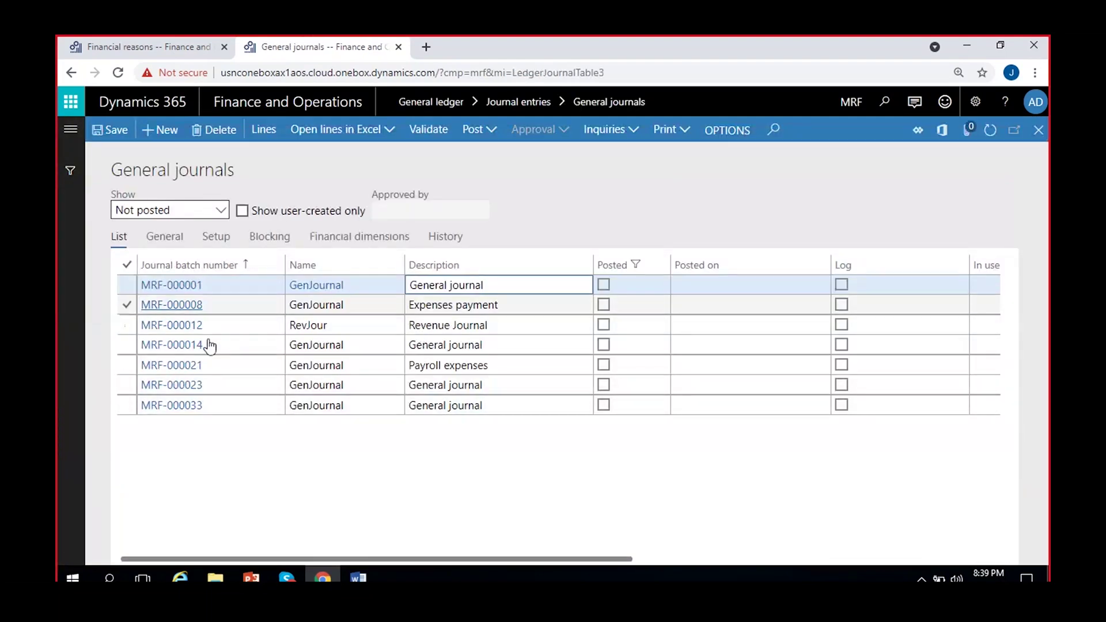
Step: Open the voucher lines of general journal batch MRF-000033
left_click(344, 406)
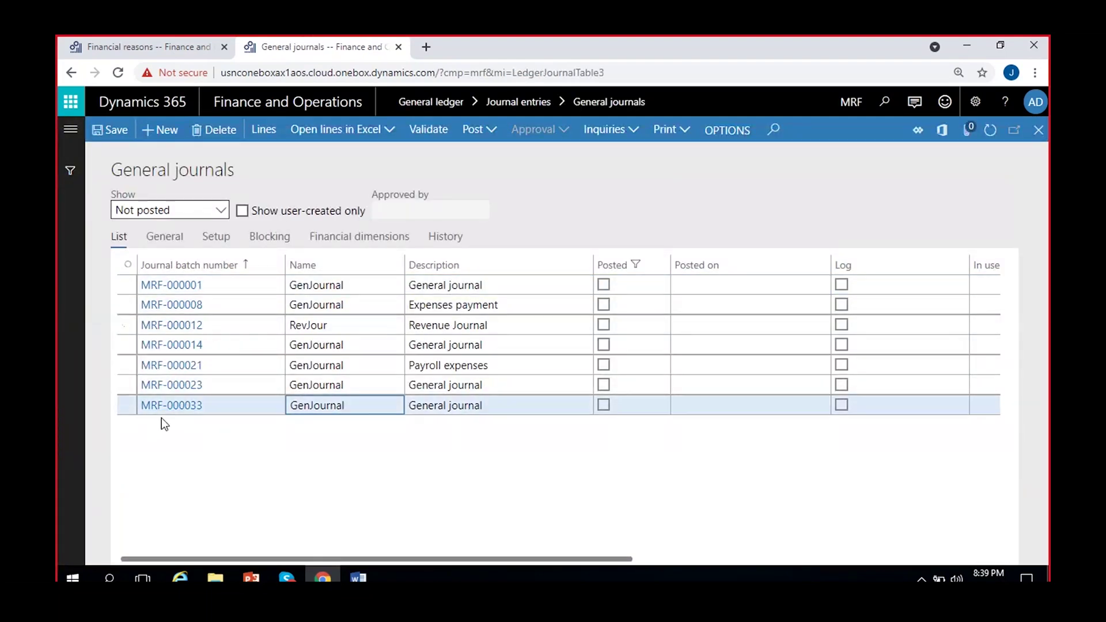
left_click(185, 404)
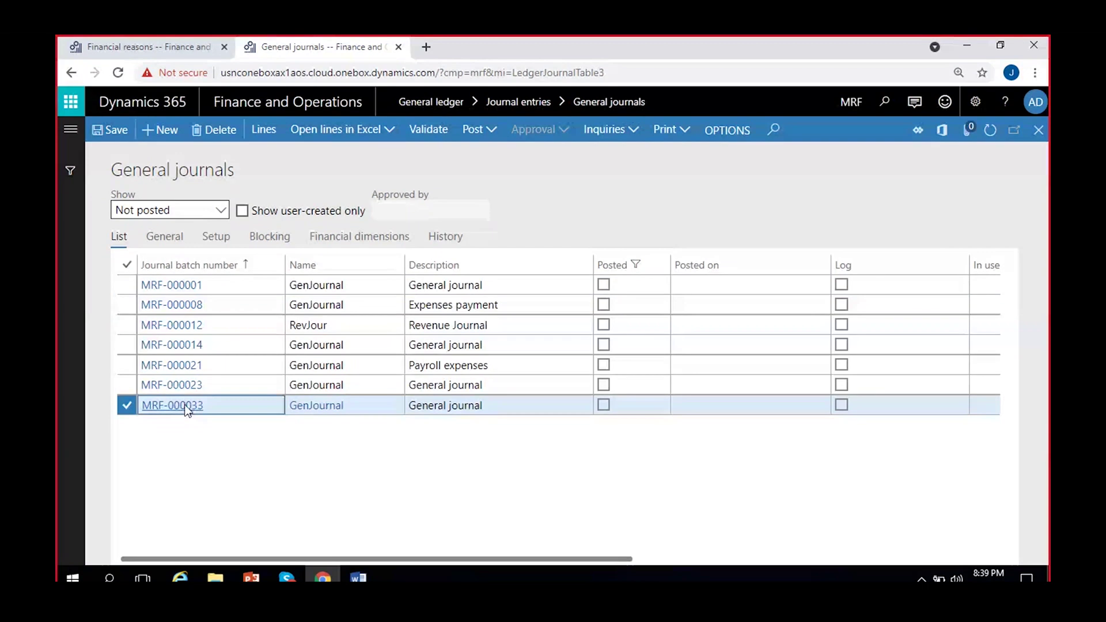
left_click(185, 404)
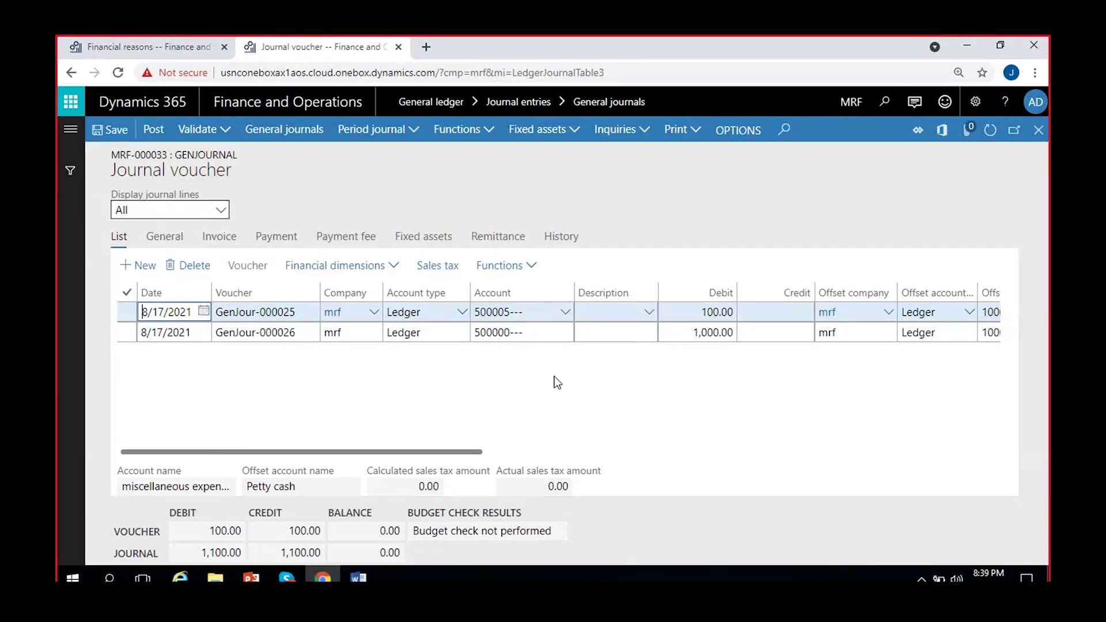
Step: Select the 1,000.00 rent expense line and assign reason code 02 (Monthly rent) in its general details
left_click(614, 332)
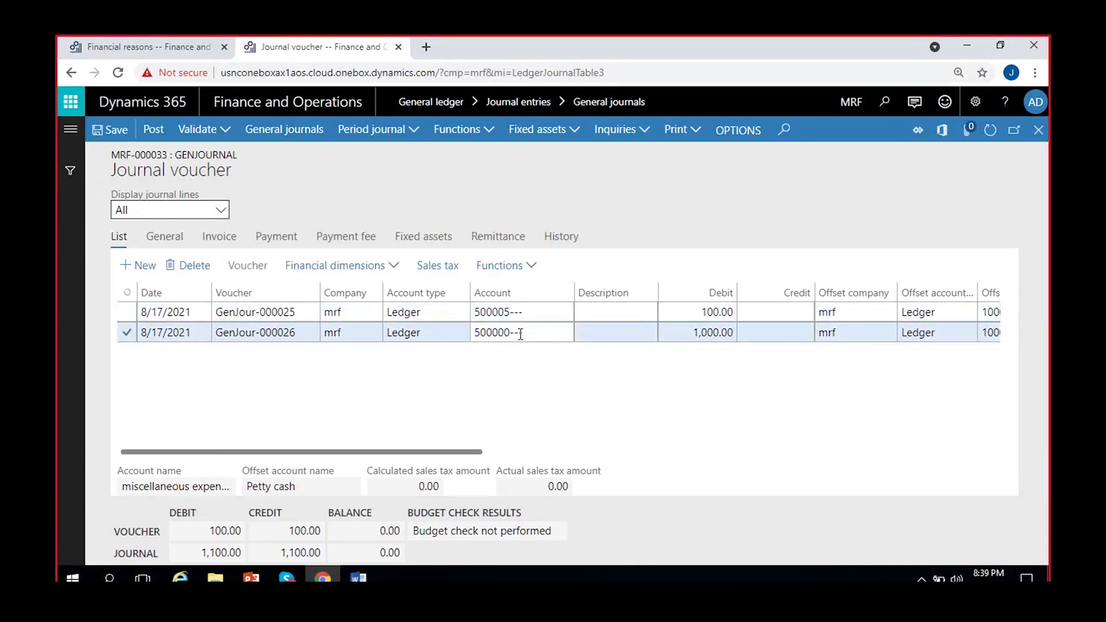
left_click(522, 333)
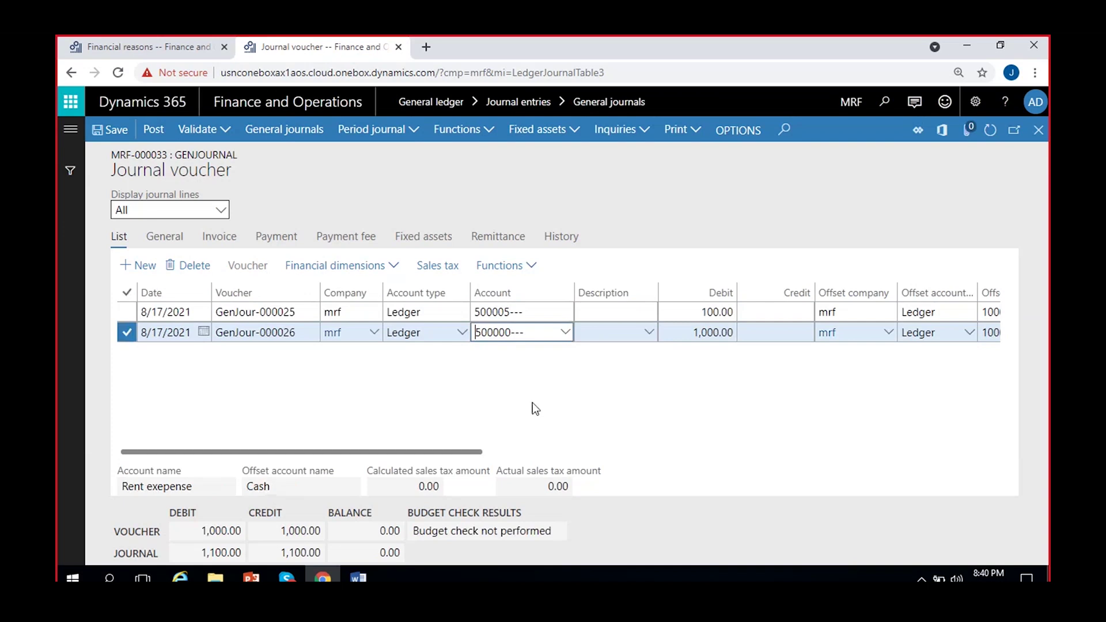
left_click(161, 239)
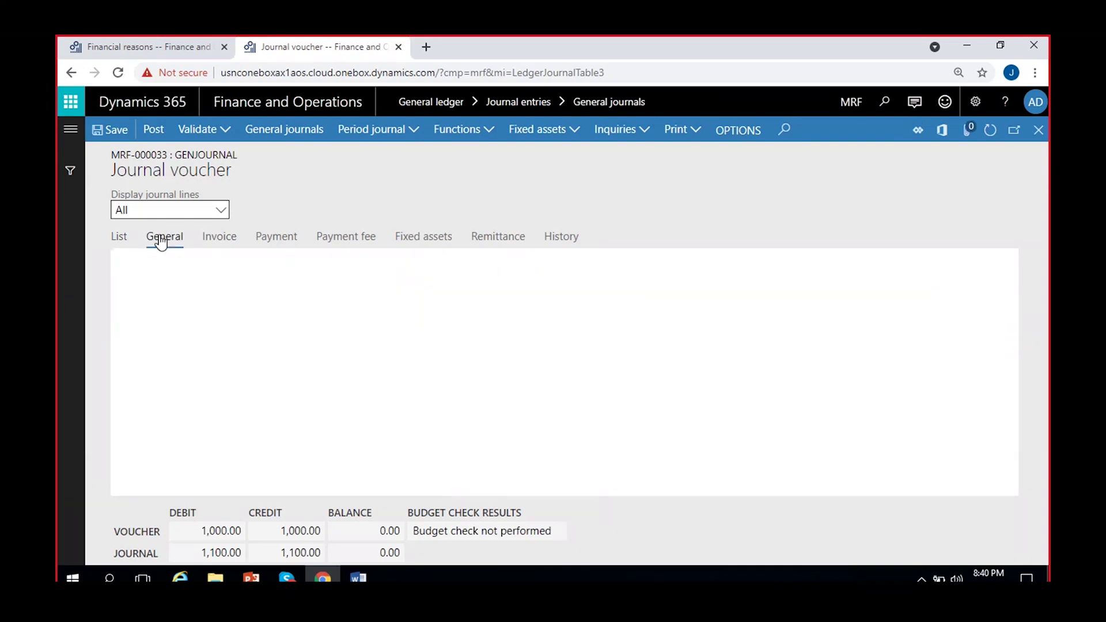
left_click(190, 390)
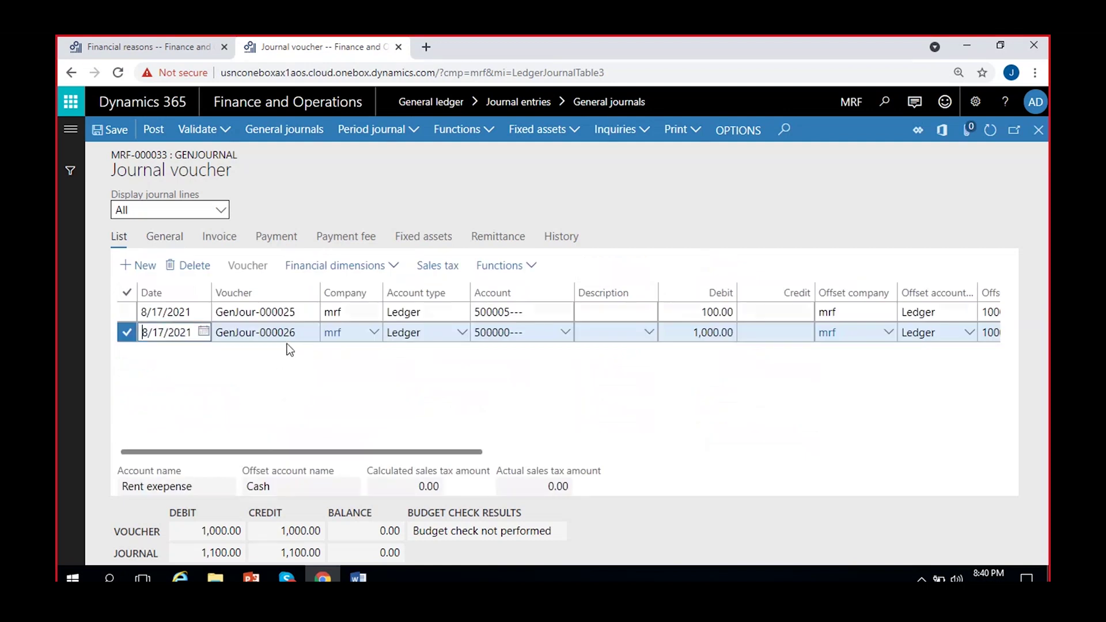
left_click(170, 240)
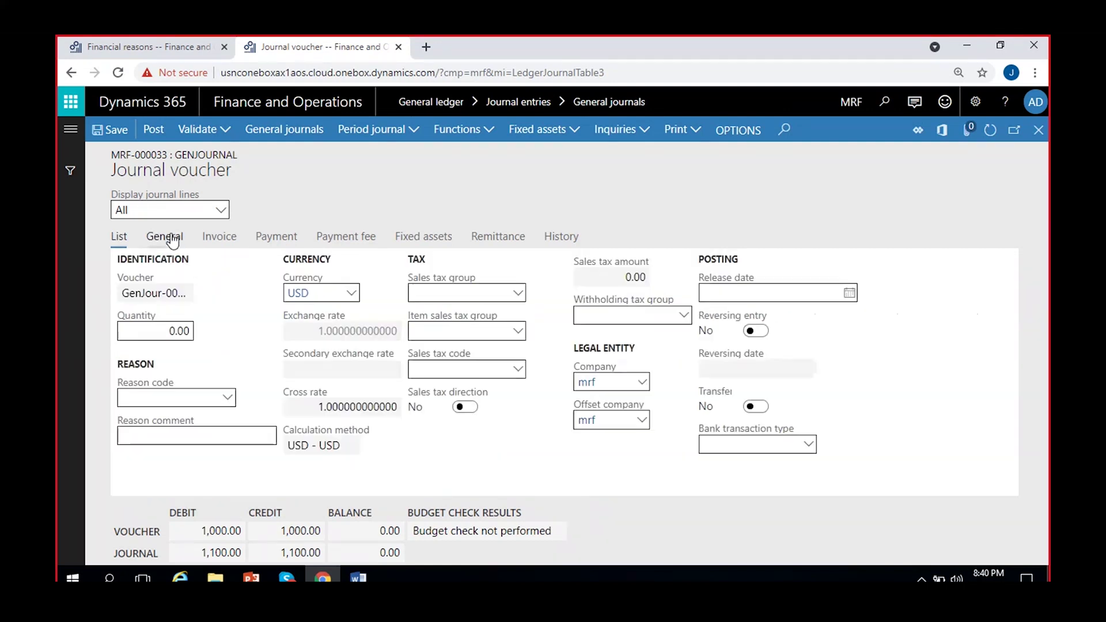
left_click(227, 402)
left_click(228, 402)
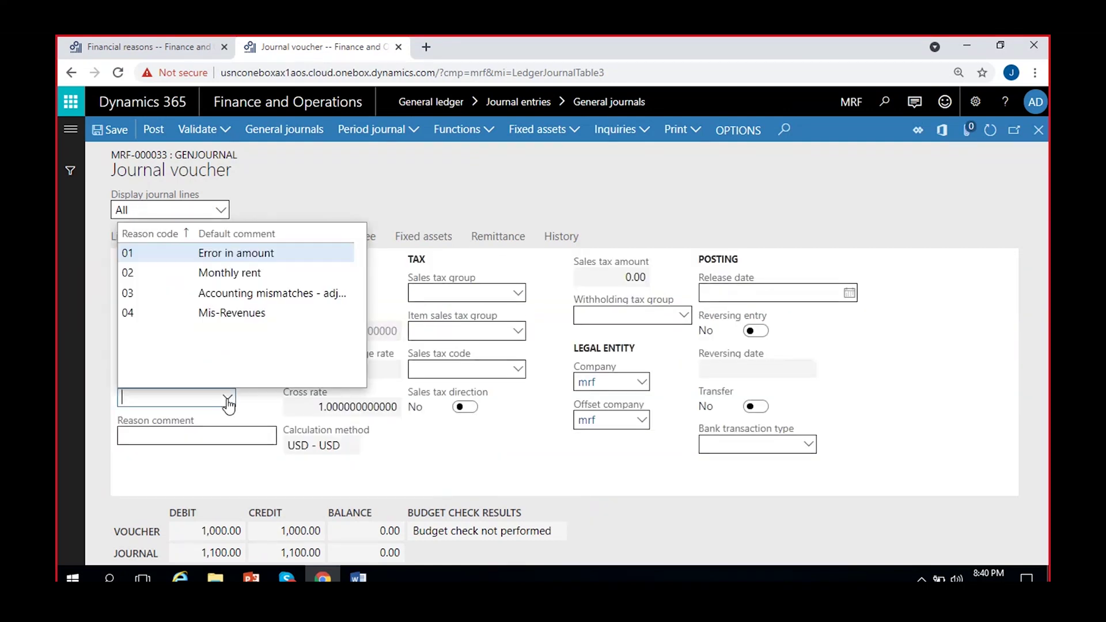
left_click(227, 274)
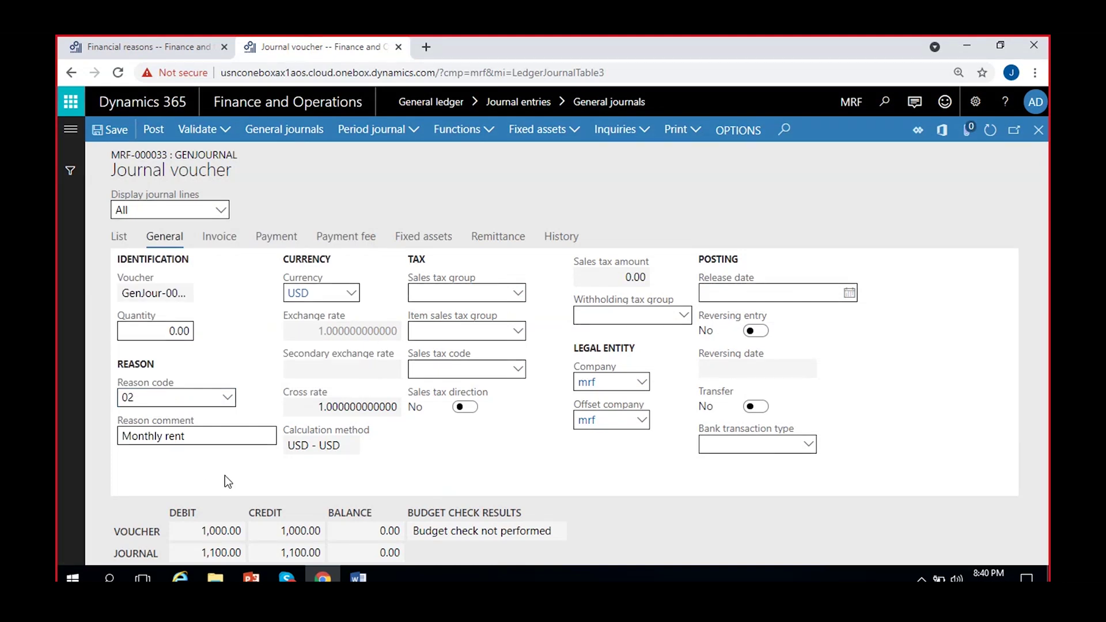
Step: Check code 02 in the Financial reasons list, extend the voucher line's reason comment to "Monthly rent - Aug" and save
left_click(159, 53)
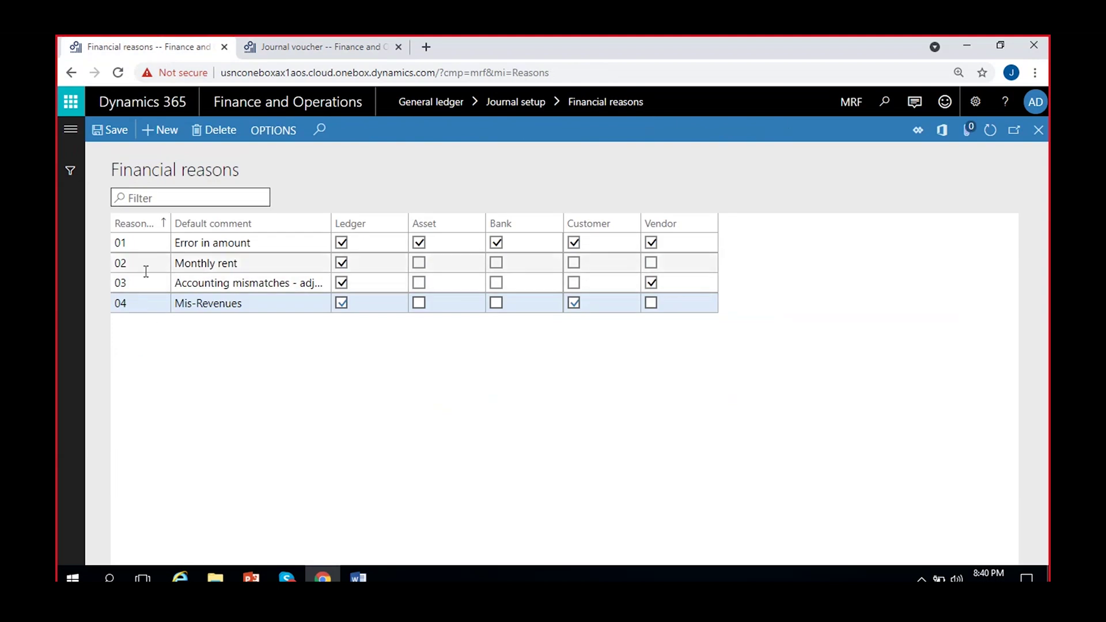
left_click(305, 51)
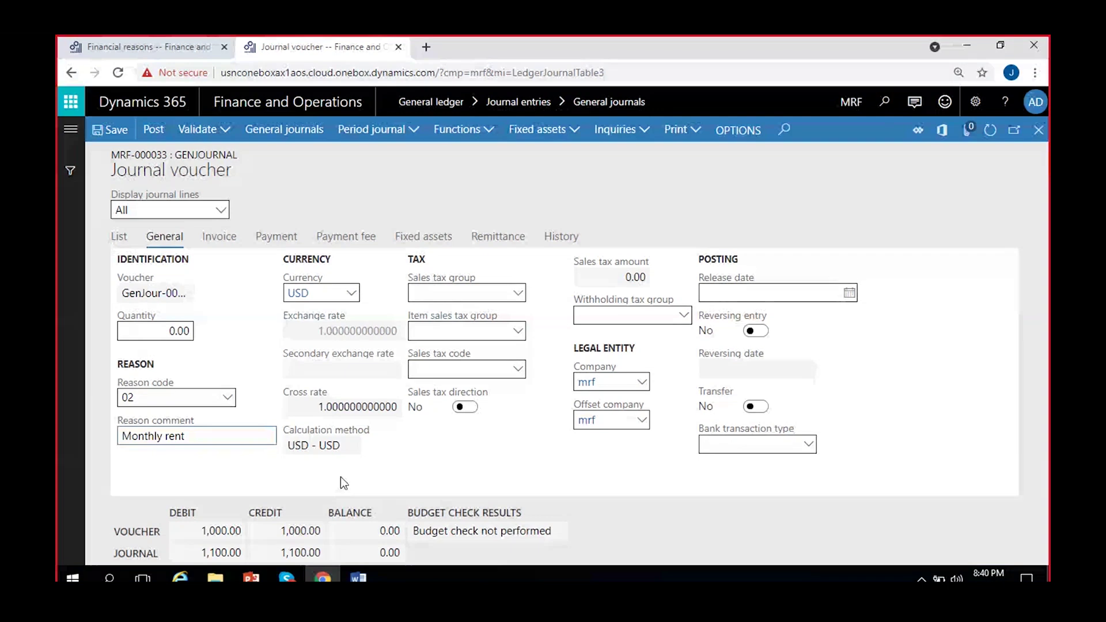
type("- ")
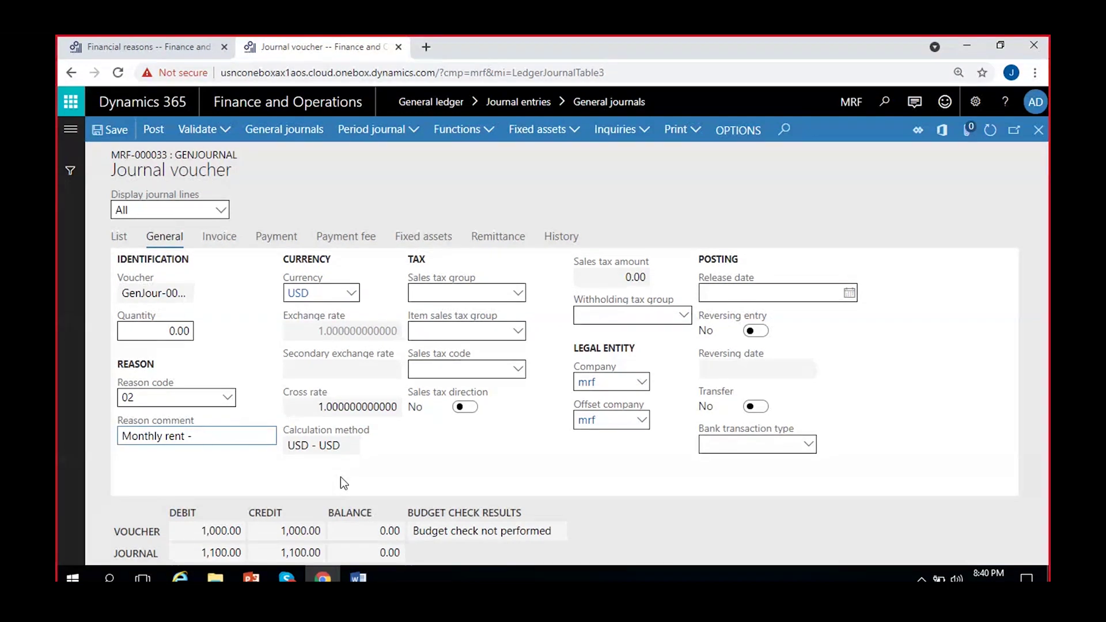
type("aug")
key("BackSpace")
key("BackSpace")
key("BackSpace")
type("Aug")
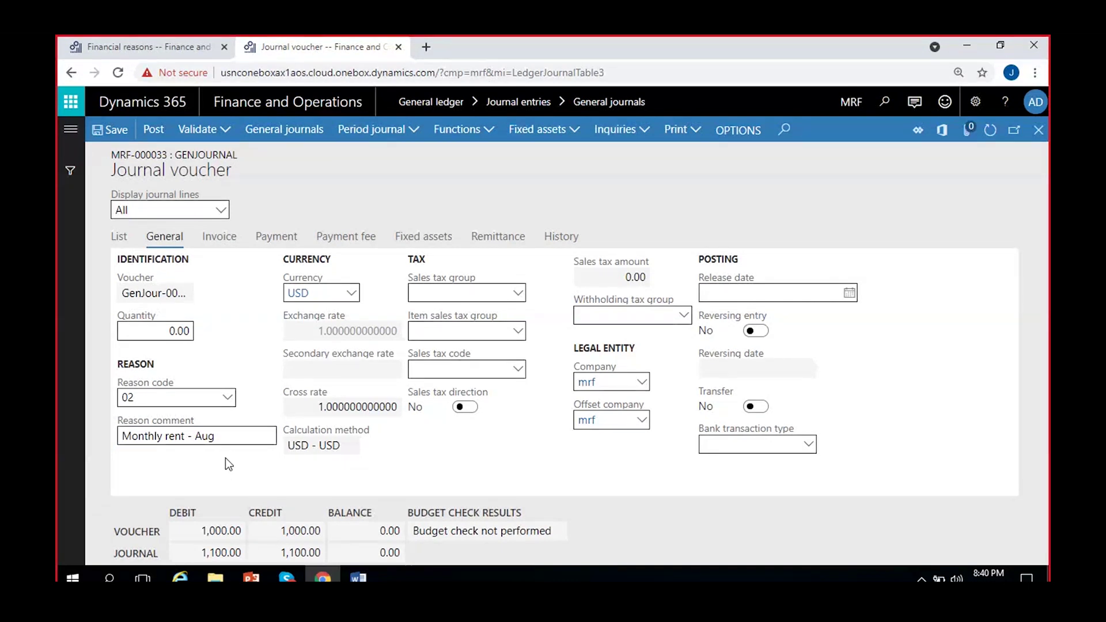
left_click(110, 129)
Step: Select the 100.00 debit line in the voucher list and review the reason codes offered in its general details without choosing one
left_click(120, 236)
left_click(566, 341)
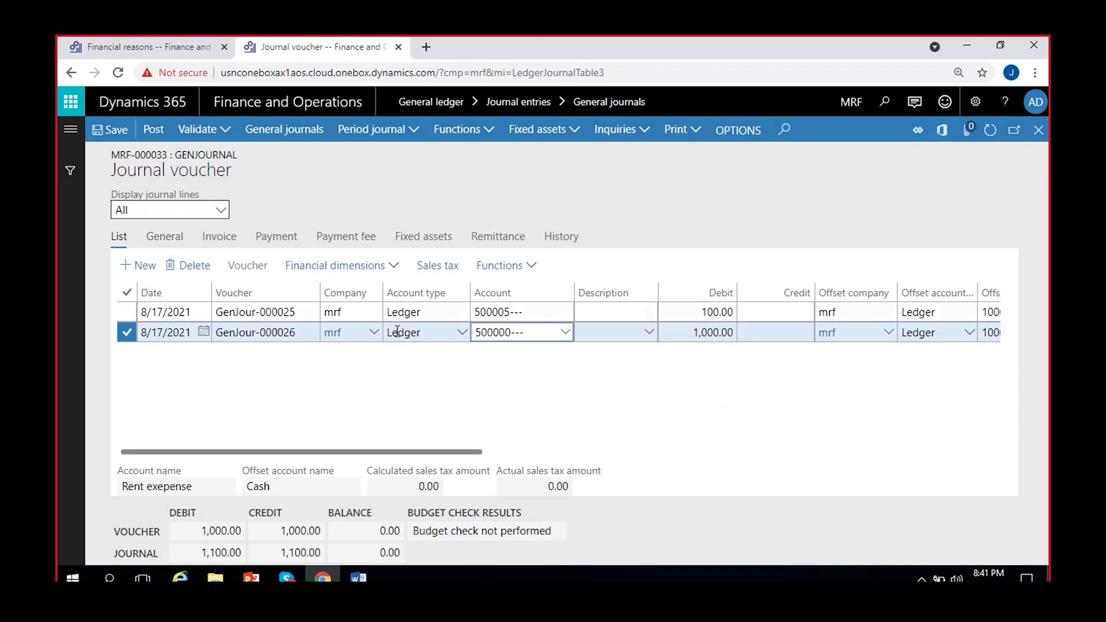
left_click(519, 310)
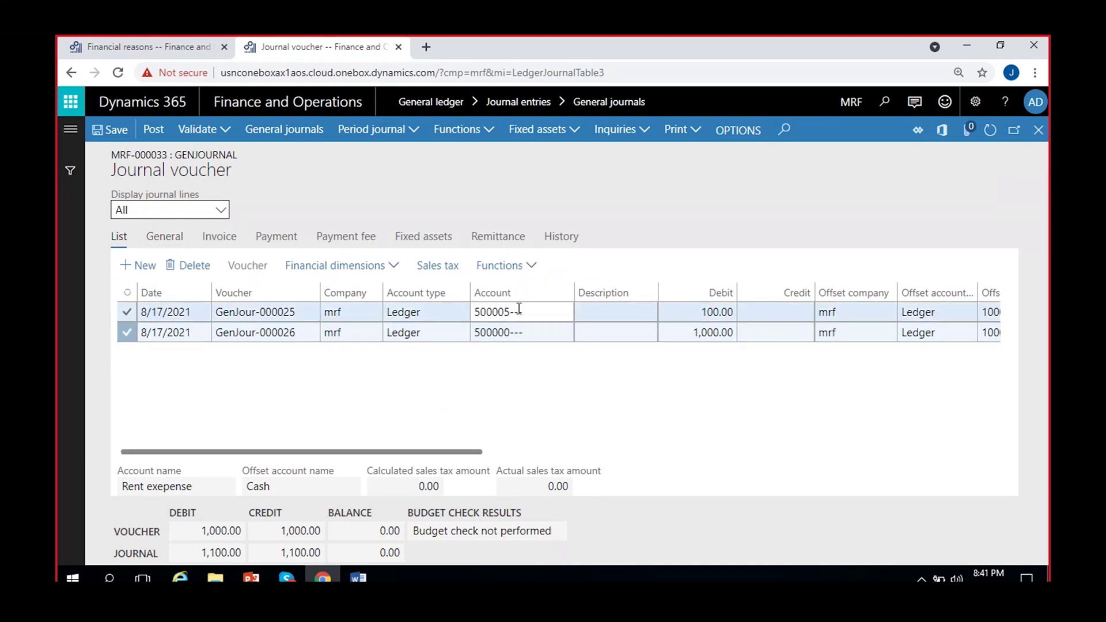
left_click(166, 238)
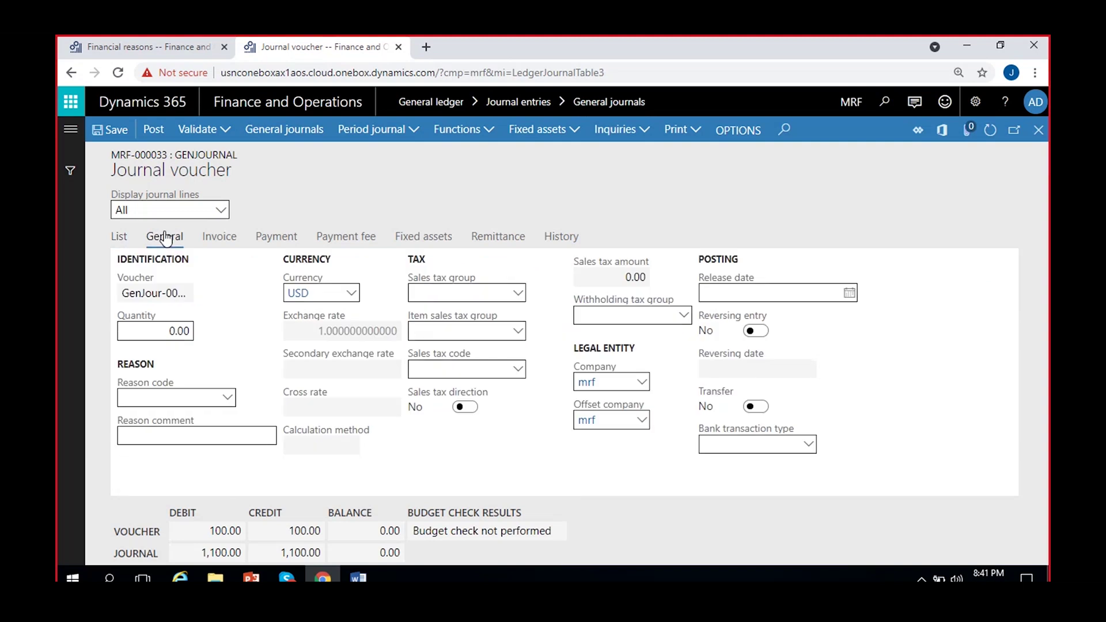
left_click(228, 400)
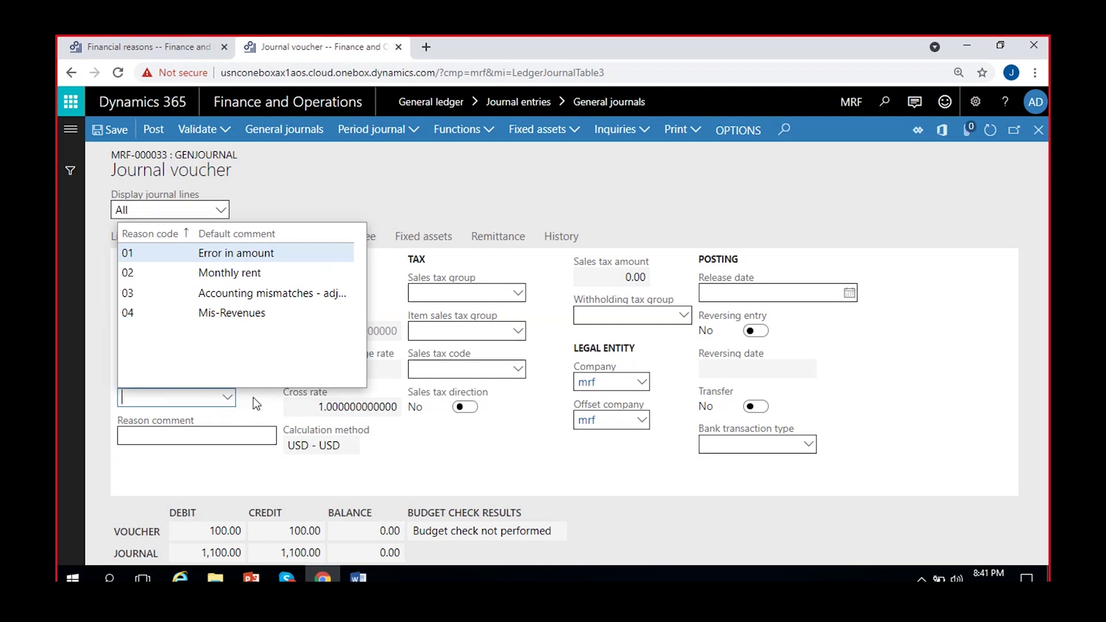
left_click(254, 397)
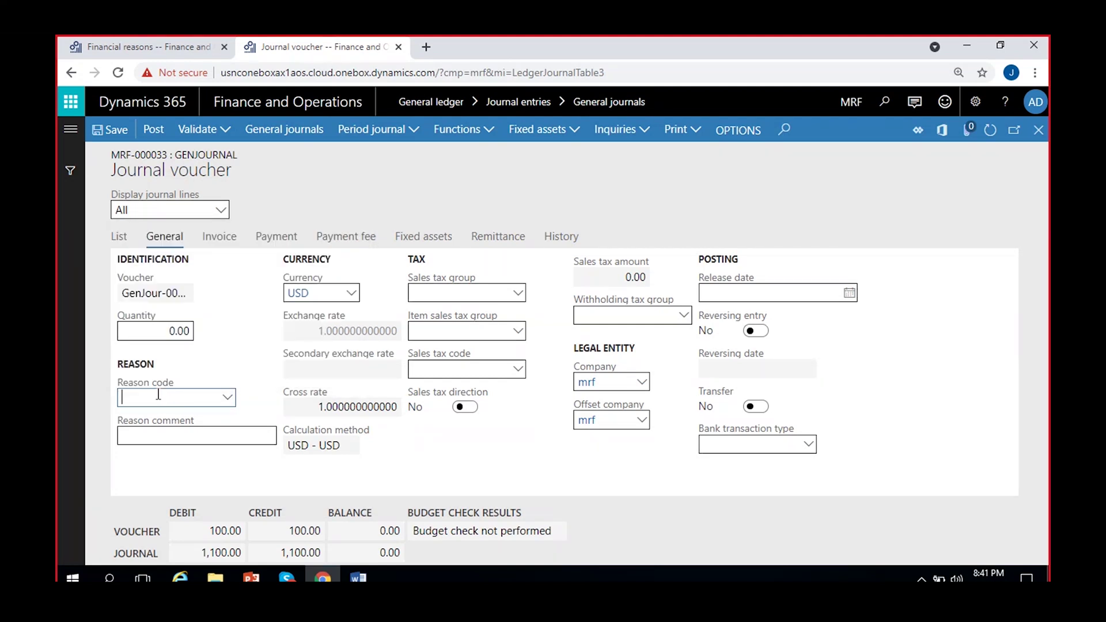
Step: Enter the reason comment "Mis-expenses- Power bill" with the reason code left blank, and compare it with the Financial reasons list
left_click(161, 431)
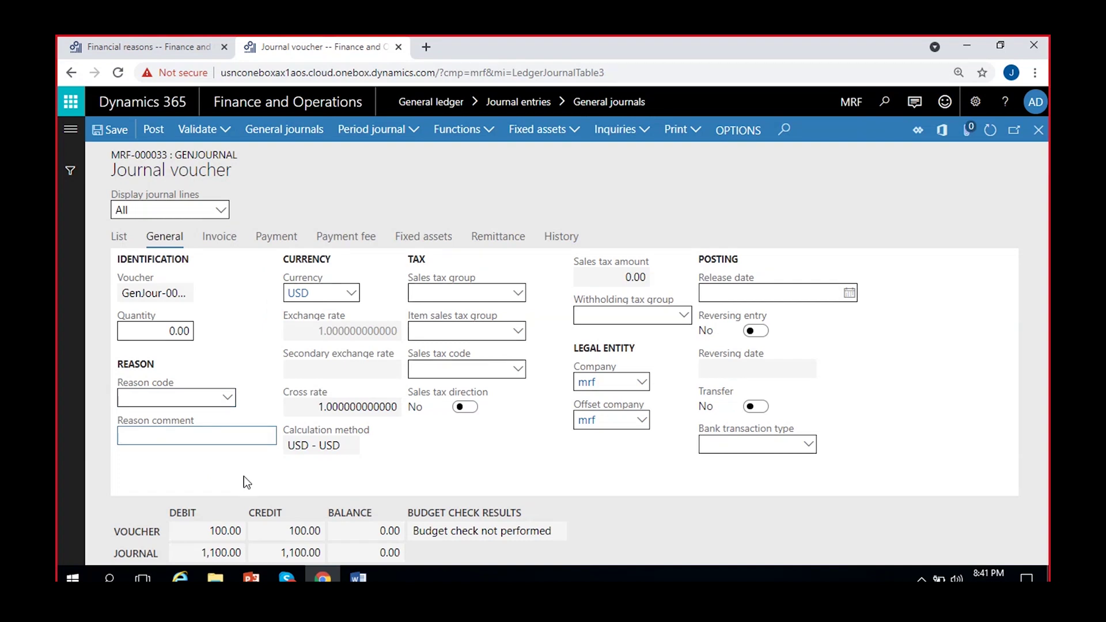
type("Mis-expenses- Power bill")
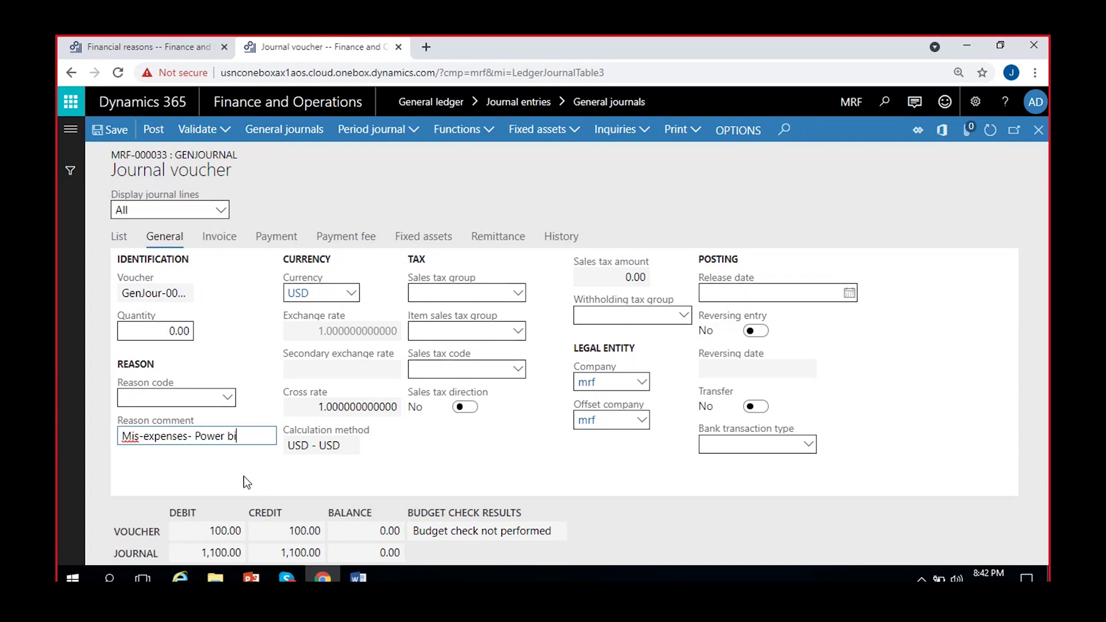
left_click(245, 476)
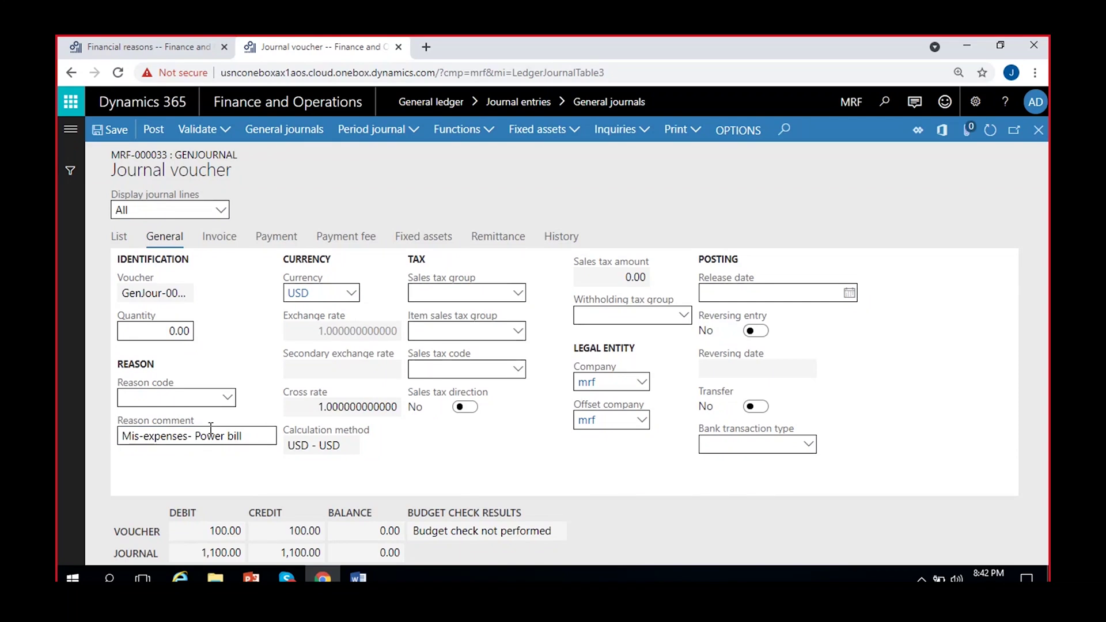
left_click(158, 48)
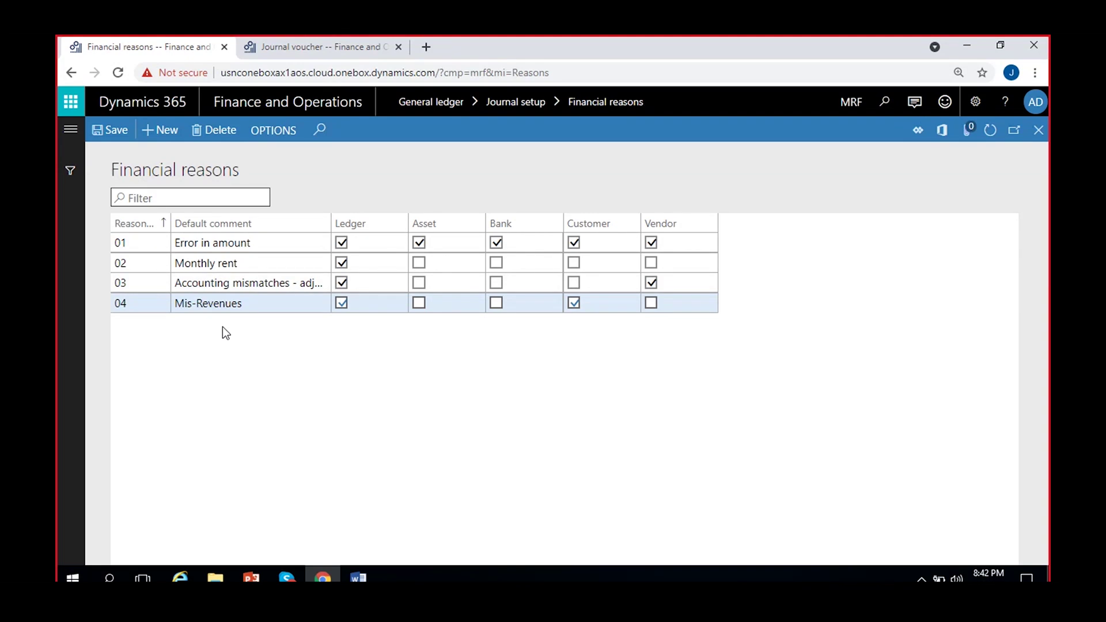
left_click(317, 46)
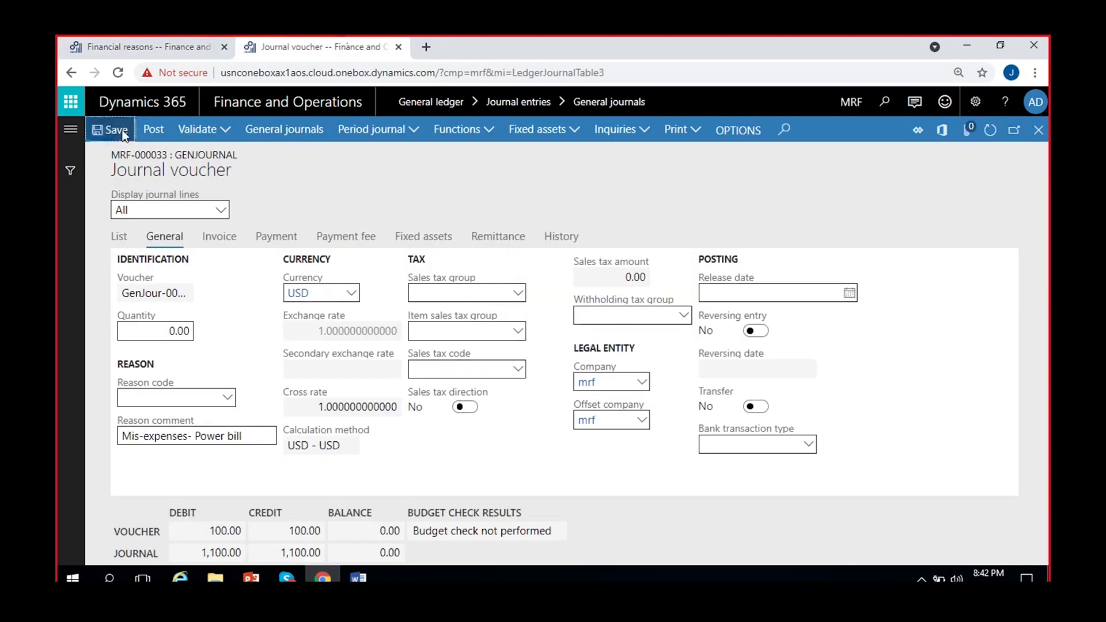
left_click(192, 429)
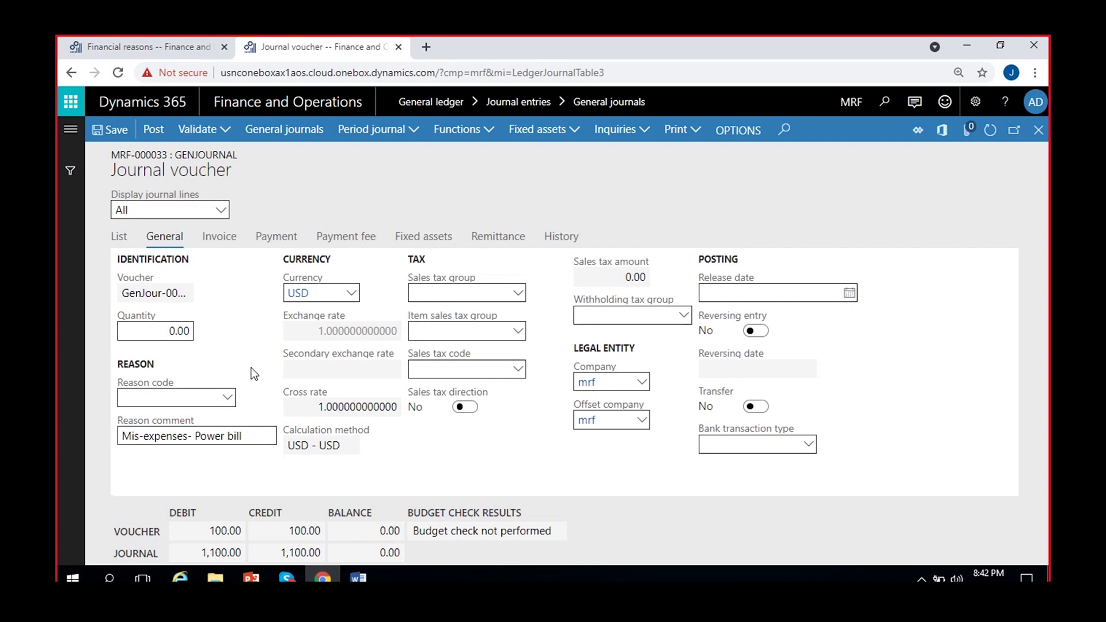